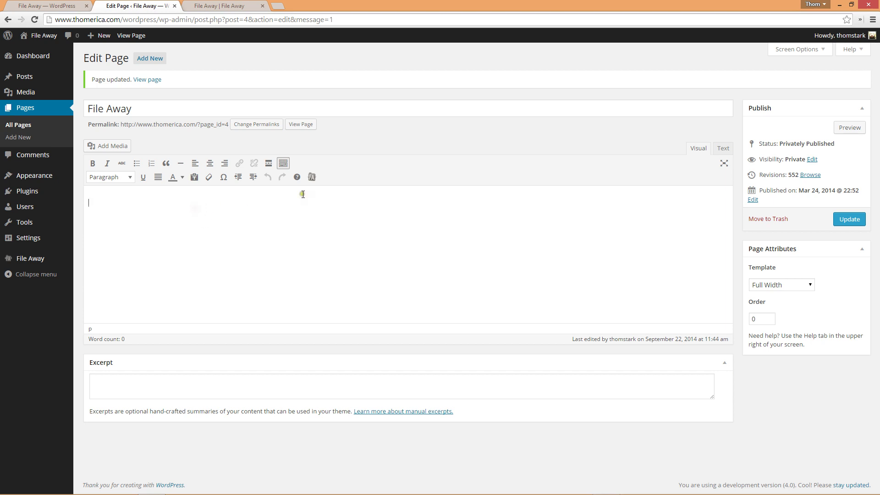
Step: Start a File Away File Uploads shortcode with base directory Files
{"action": "left_click", "coordinate": [313, 178]}
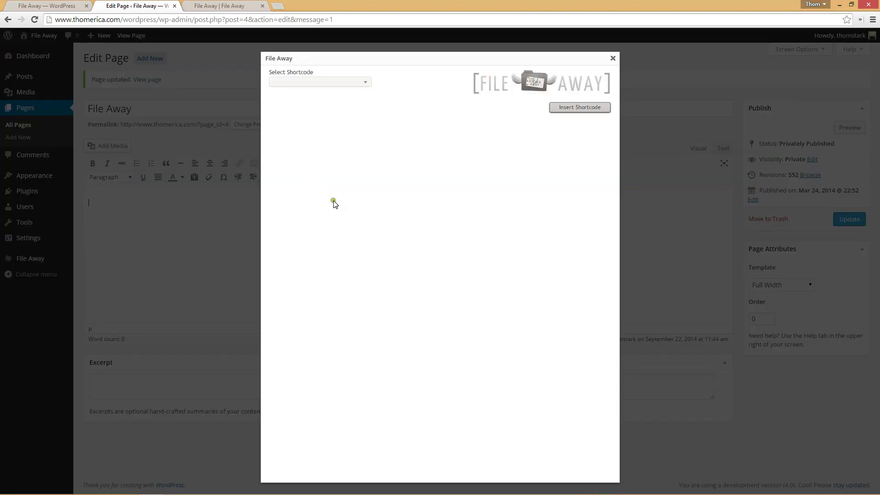
{"action": "left_click", "coordinate": [278, 80]}
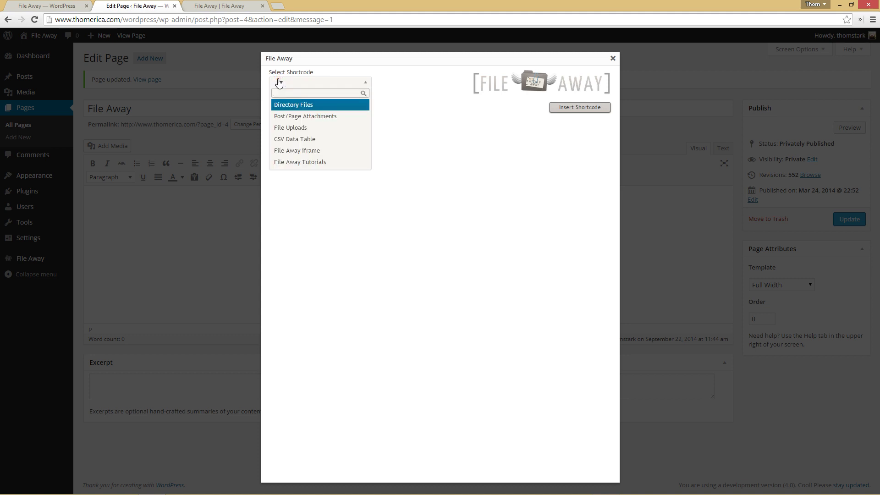
{"action": "left_click", "coordinate": [285, 129]}
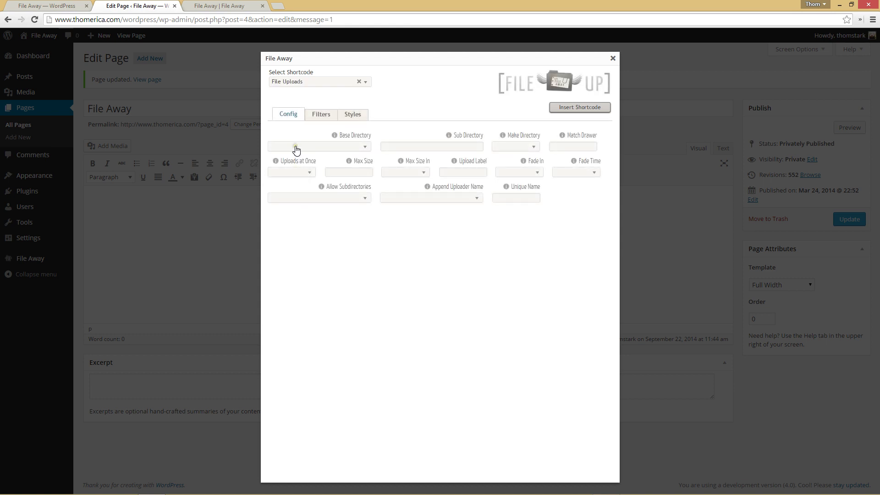
{"action": "left_click", "coordinate": [295, 149]}
{"action": "left_click", "coordinate": [299, 159]}
Step: Set subdirectory 'sub', enable directory creation and set drawer matching to true
{"action": "left_click", "coordinate": [388, 146]}
{"action": "type", "text": "su"}
{"action": "left_click", "coordinate": [504, 146]}
{"action": "left_click", "coordinate": [510, 169]}
{"action": "left_click", "coordinate": [563, 149]}
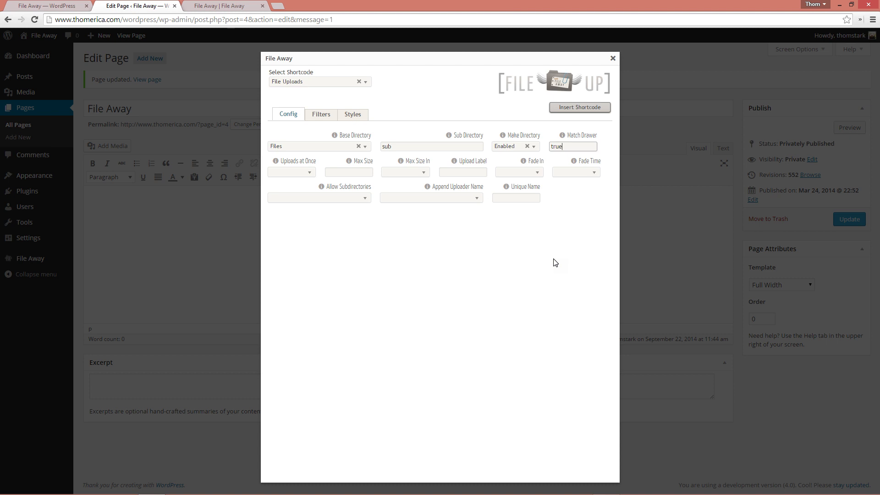
{"action": "left_click", "coordinate": [397, 244]}
Step: Check the subdirectory choices, then move to the uploader's Styles settings
{"action": "left_click", "coordinate": [342, 174]}
{"action": "left_click", "coordinate": [588, 134]}
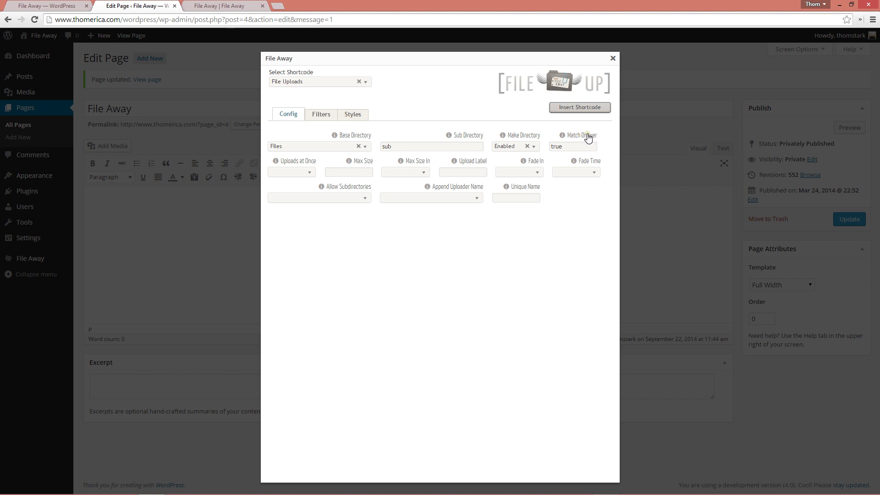
{"action": "left_click", "coordinate": [321, 196]}
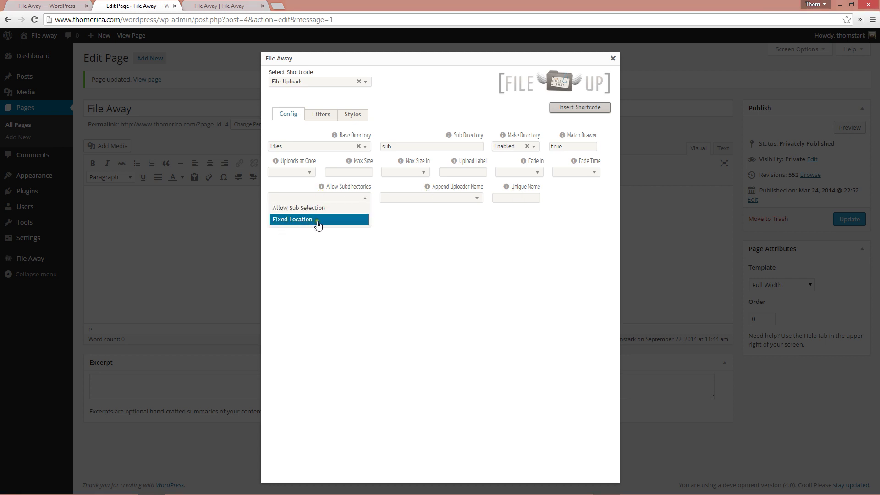
{"action": "left_click", "coordinate": [328, 262]}
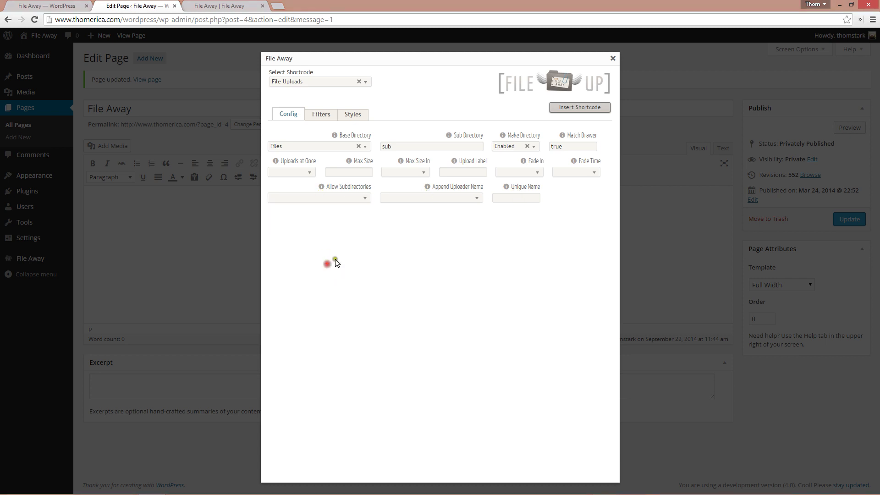
{"action": "left_click", "coordinate": [352, 114]}
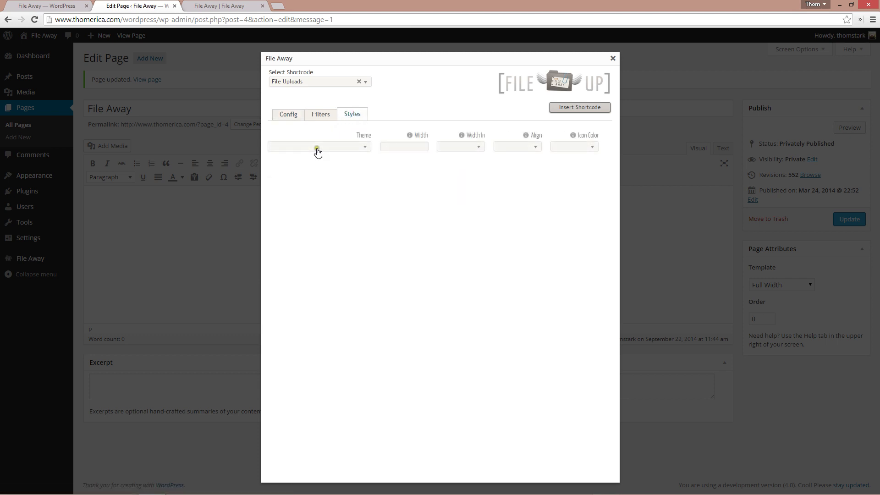
Step: Apply the Silver Bullet theme, insert the uploader shortcode, and reopen File Away on a new line
{"action": "left_click", "coordinate": [316, 146]}
{"action": "left_click", "coordinate": [321, 169]}
{"action": "left_click", "coordinate": [289, 114]}
{"action": "left_click", "coordinate": [559, 108]}
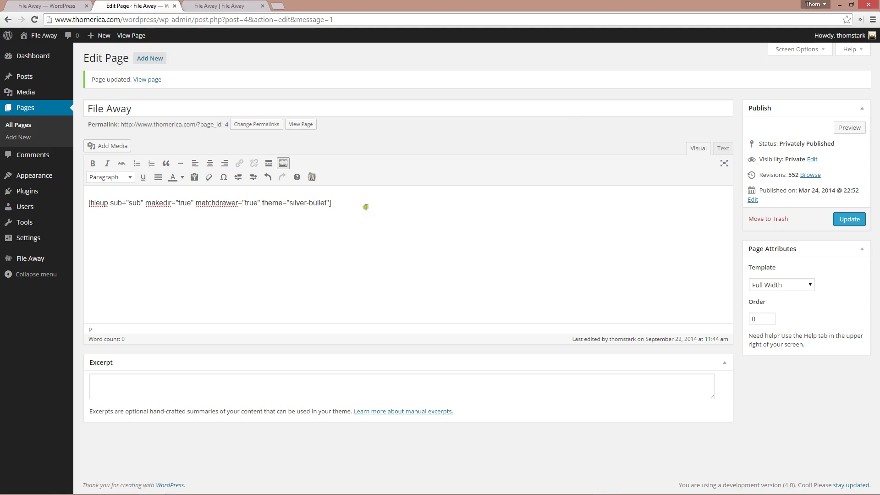
{"action": "left_click", "coordinate": [338, 185]}
{"action": "left_click", "coordinate": [316, 178]}
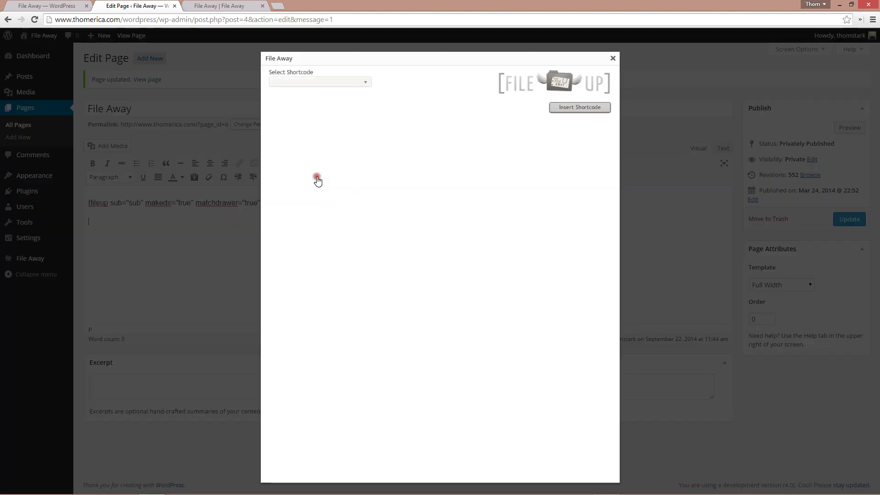
Step: Choose a Directory Files shortcode as a Sortable Data Table on base directory Files
{"action": "left_click", "coordinate": [285, 81]}
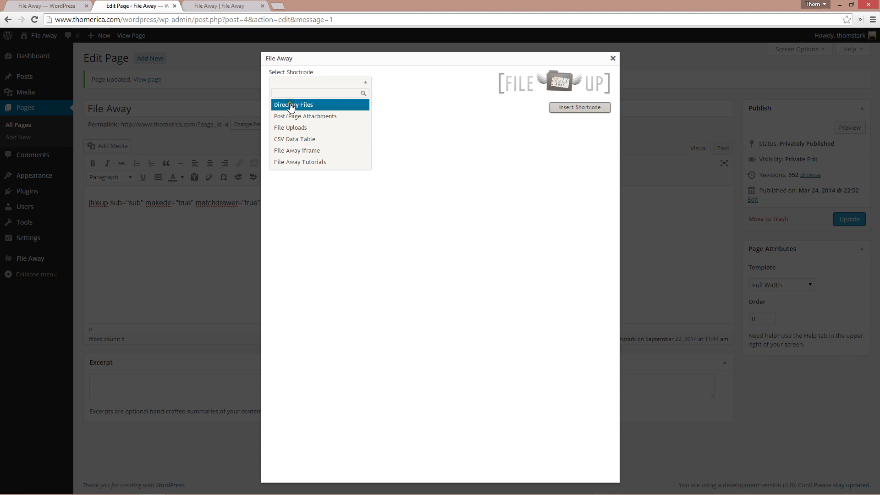
{"action": "left_click", "coordinate": [291, 105]}
{"action": "left_click", "coordinate": [291, 110]}
{"action": "left_click", "coordinate": [296, 134]}
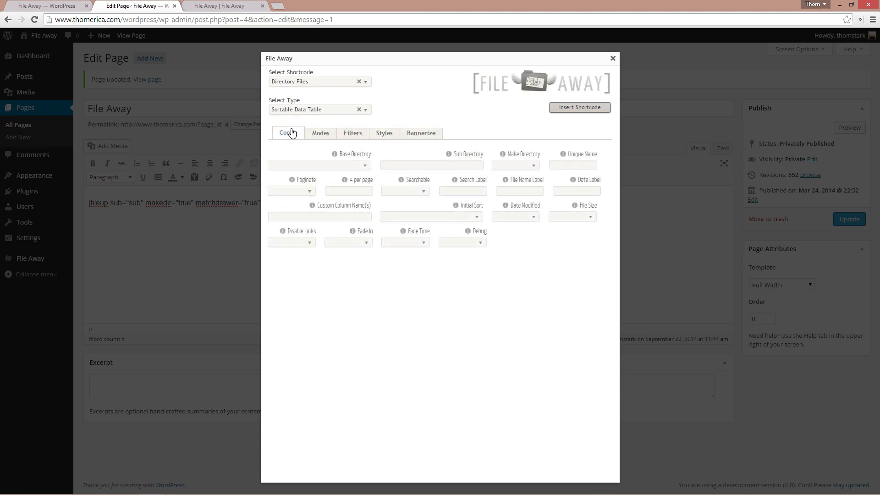
{"action": "left_click", "coordinate": [353, 166]}
{"action": "left_click", "coordinate": [332, 180]}
Step: Enter 'sub' as the table's subdirectory
{"action": "left_click", "coordinate": [420, 165]}
{"action": "type", "text": "sub"}
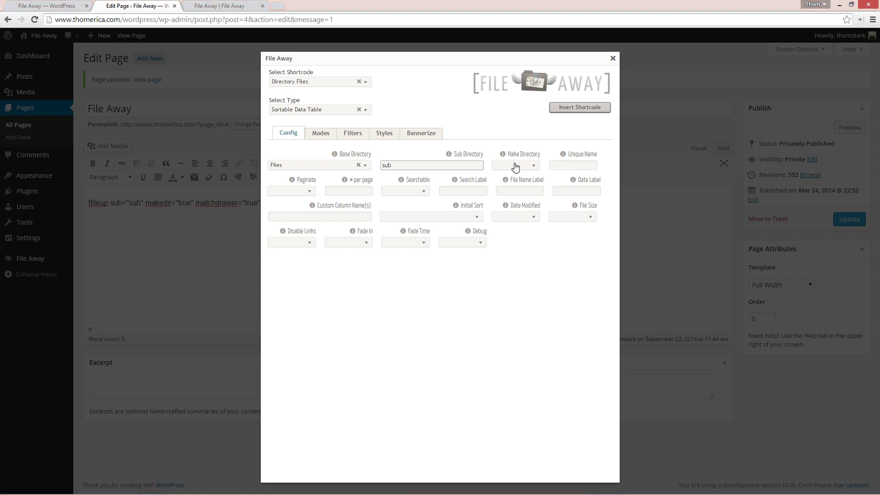
{"action": "left_click", "coordinate": [433, 179]}
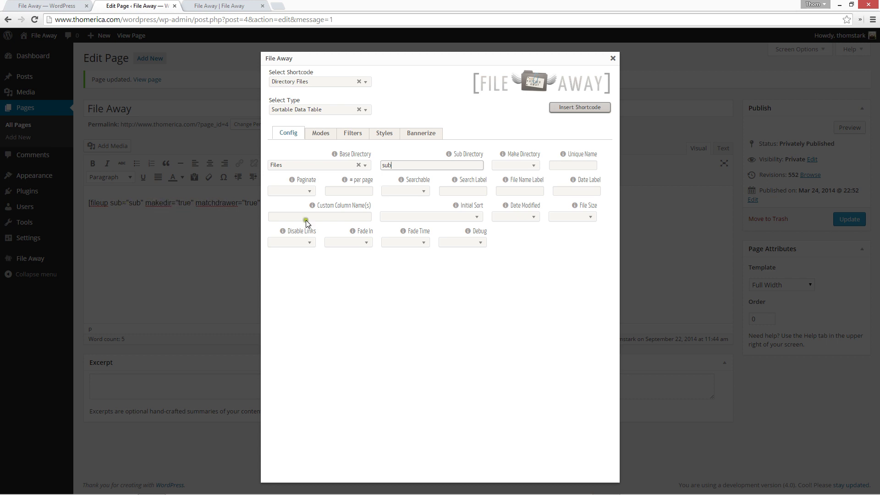
{"action": "left_click", "coordinate": [573, 165]}
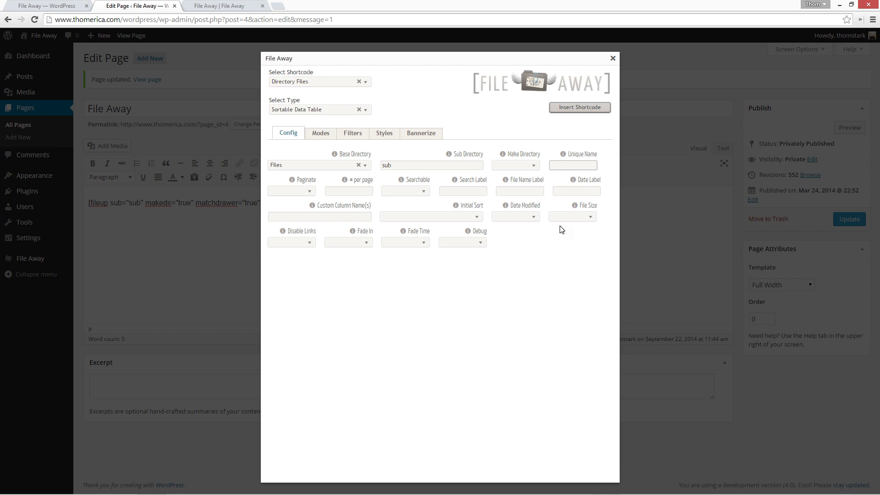
{"action": "left_click", "coordinate": [314, 216]}
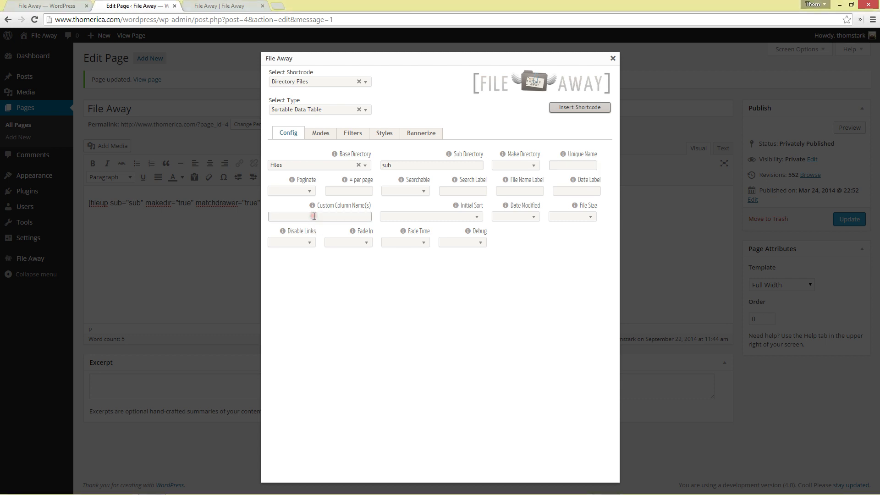
Step: Set an opacity fade-in with a 1500 fade time
{"action": "left_click", "coordinate": [396, 242]}
{"action": "left_click", "coordinate": [354, 241]}
{"action": "left_click", "coordinate": [350, 264]}
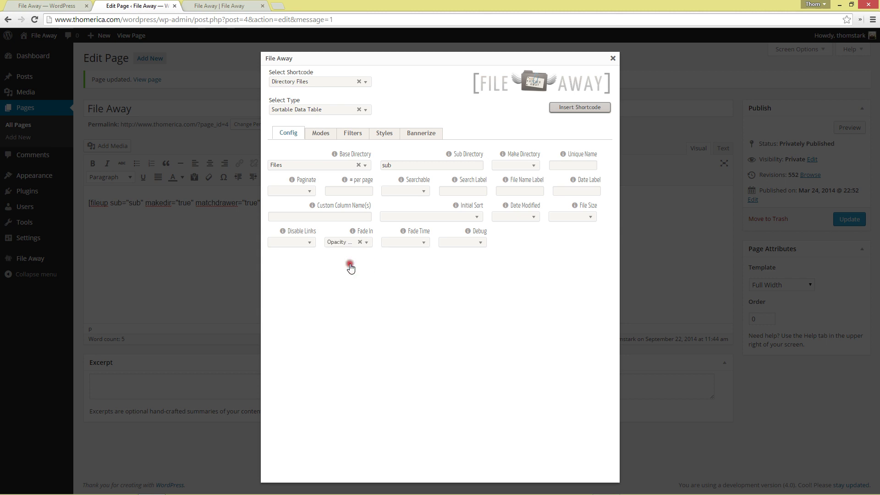
{"action": "left_click", "coordinate": [406, 243]}
{"action": "left_click", "coordinate": [403, 275]}
{"action": "left_click", "coordinate": [321, 136]}
Step: Enable manager mode for the table
{"action": "left_click", "coordinate": [296, 190]}
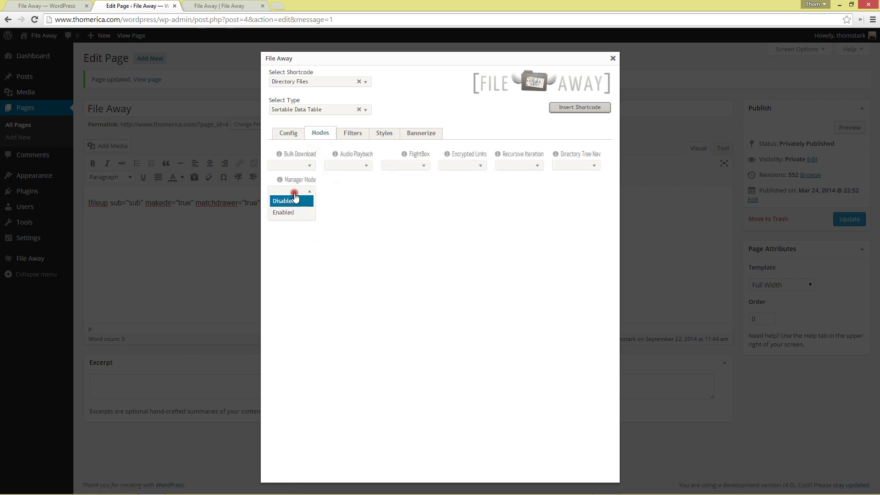
{"action": "left_click", "coordinate": [293, 214]}
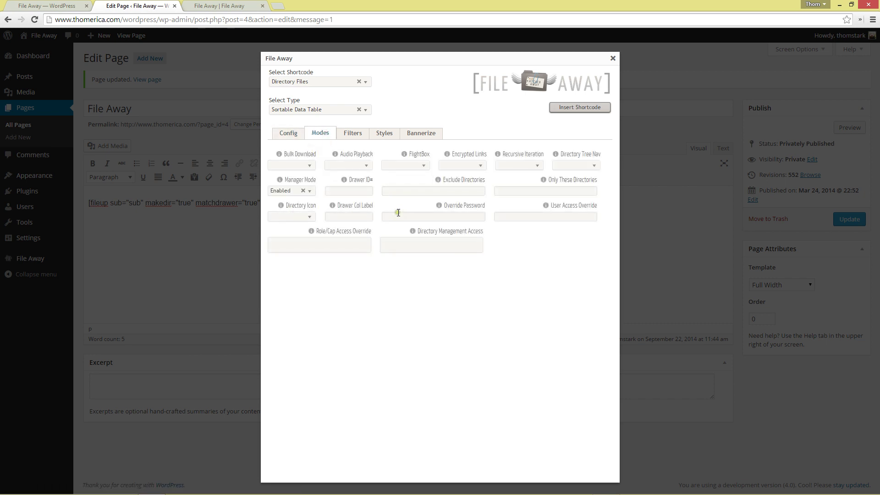
{"action": "left_click", "coordinate": [526, 178]}
{"action": "left_click", "coordinate": [338, 191]}
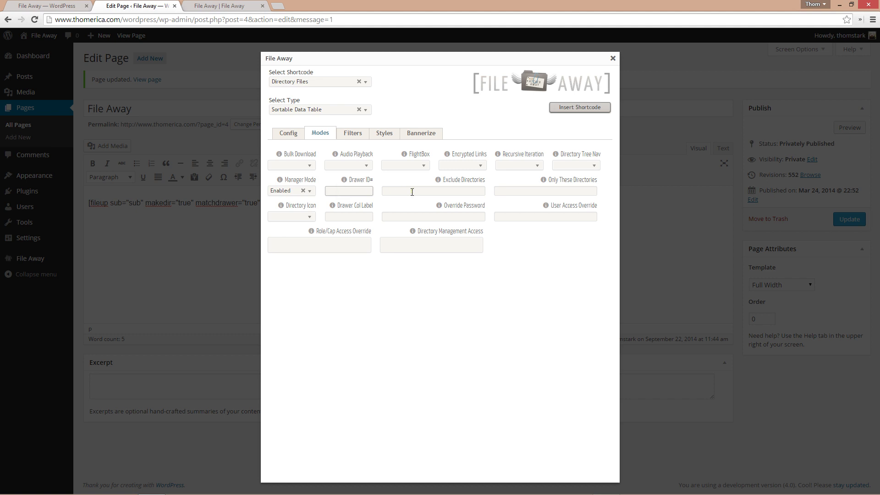
Step: Apply the Silver Bullet theme and insert the manager table shortcode
{"action": "left_click", "coordinate": [378, 134]}
{"action": "left_click", "coordinate": [313, 165]}
{"action": "left_click", "coordinate": [310, 187]}
{"action": "left_click", "coordinate": [586, 106]}
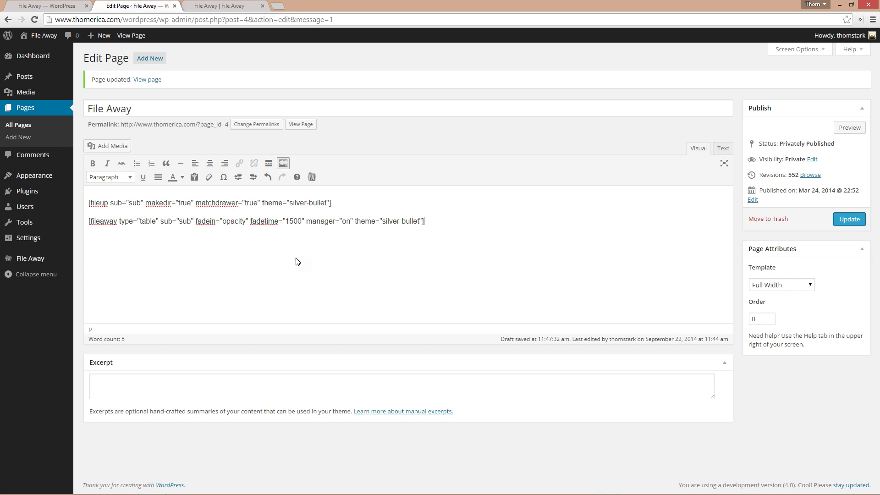
Step: Add blank lines, then copy fadein="opacity" fadetime="1500" from the table into the uploader shortcode
{"action": "left_click", "coordinate": [294, 260]}
{"action": "key", "text": "Return"}
{"action": "key", "text": "Return"}
{"action": "left_click_drag", "start_coordinate": [196, 221], "coordinate": [307, 221]}
{"action": "key", "text": "ctrl+c"}
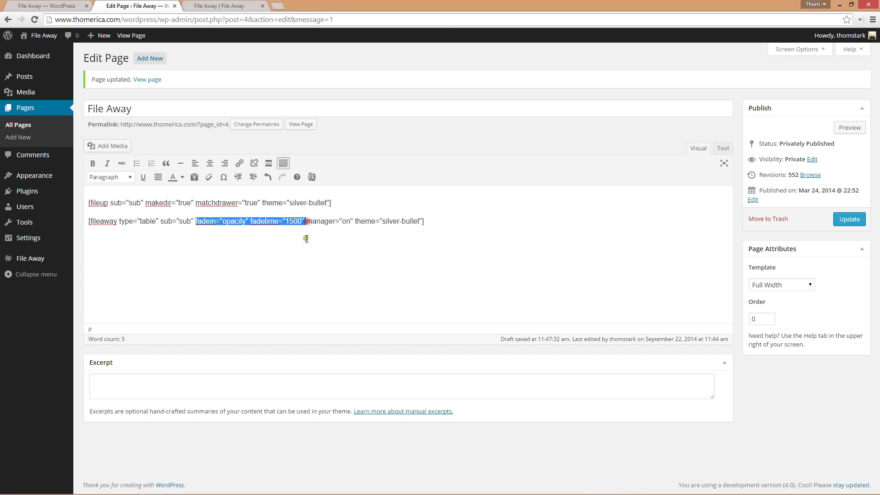
{"action": "key", "text": "Left"}
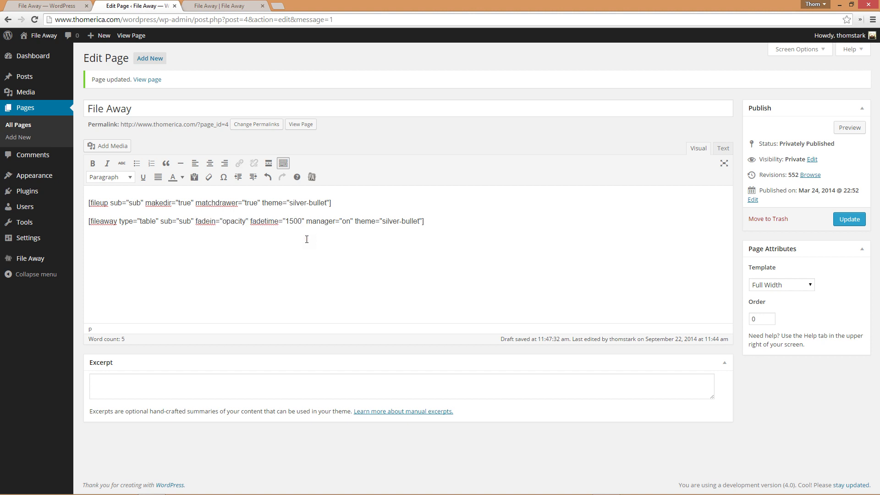
{"action": "key", "text": "ctrl+v"}
{"action": "left_click", "coordinate": [307, 238]}
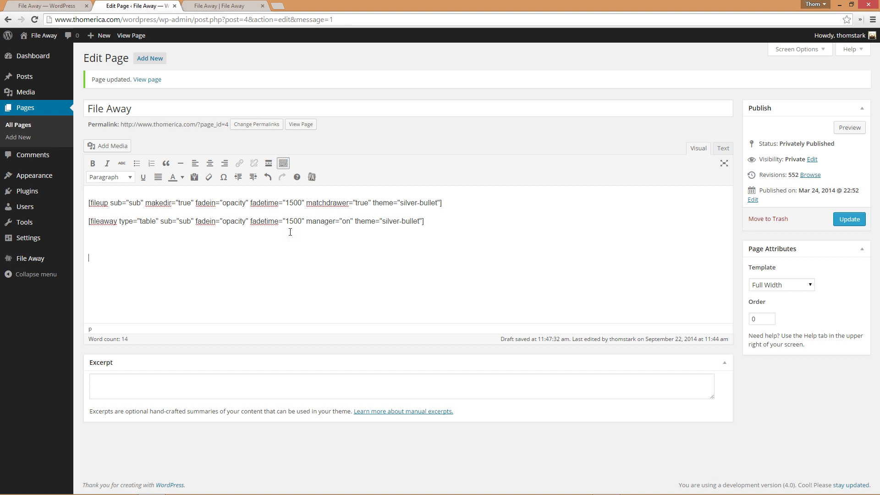
Step: Start a new File Uploads shortcode on base directory Files with subdirectory sub
{"action": "left_click", "coordinate": [312, 177]}
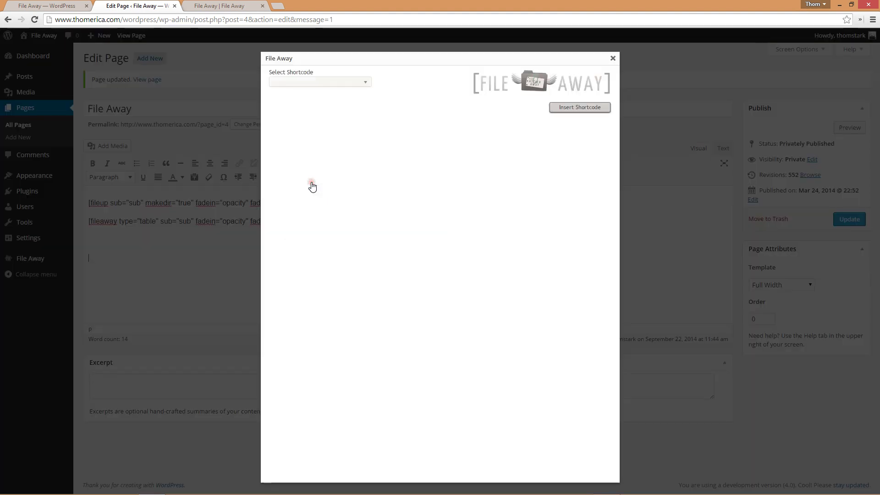
{"action": "left_click", "coordinate": [297, 82]}
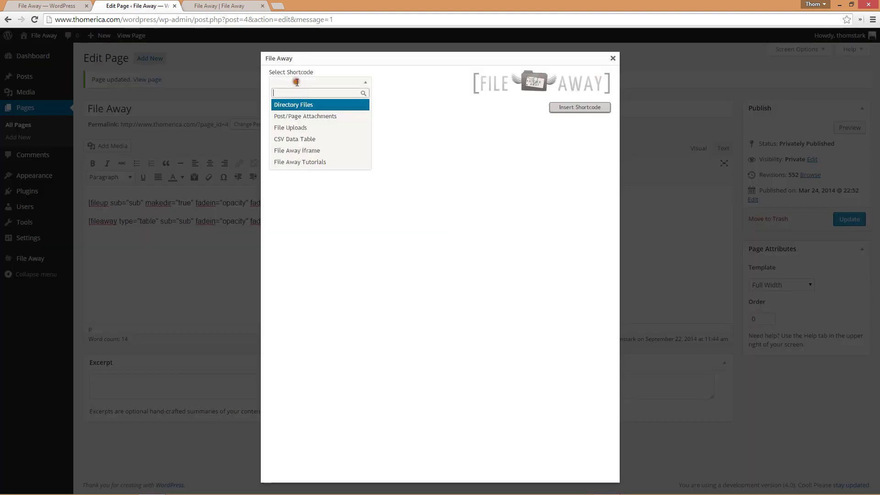
{"action": "left_click", "coordinate": [301, 128]}
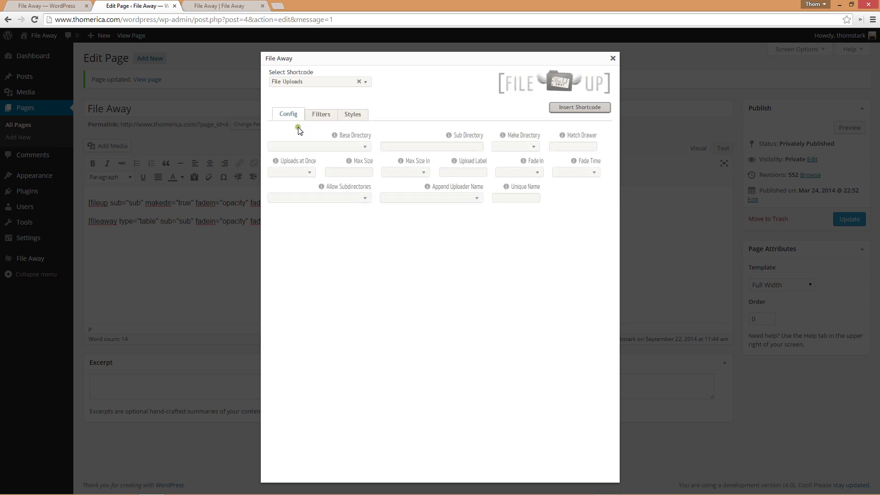
{"action": "left_click", "coordinate": [295, 147]}
{"action": "left_click", "coordinate": [296, 156]}
{"action": "left_click", "coordinate": [400, 146]}
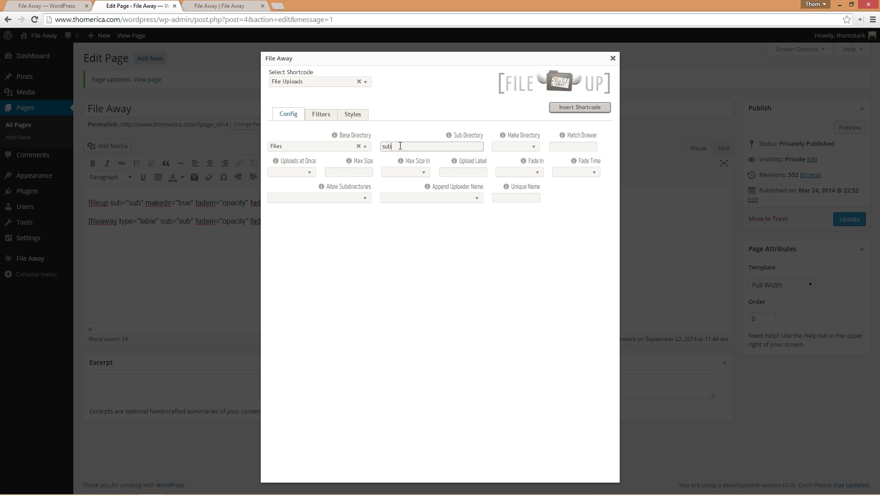
Step: Leave directory creation unset, set drawer match 1, opacity fade-in and 1500 fade time
{"action": "left_click", "coordinate": [512, 146]}
{"action": "left_click", "coordinate": [513, 147]}
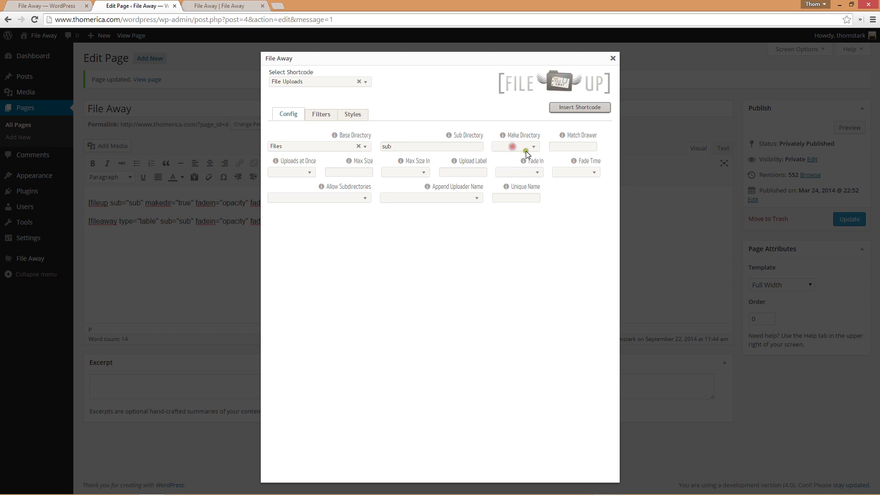
{"action": "left_click", "coordinate": [551, 148]}
{"action": "type", "text": "1"}
{"action": "left_click", "coordinate": [347, 250]}
{"action": "left_click", "coordinate": [513, 174]}
{"action": "left_click", "coordinate": [513, 191]}
{"action": "left_click", "coordinate": [565, 180]}
{"action": "left_click", "coordinate": [576, 204]}
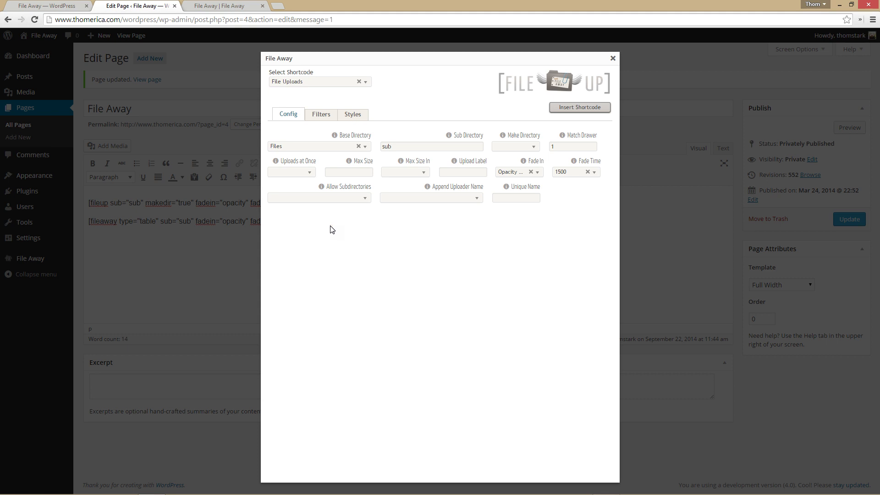
Step: Keep the Minimalist theme and insert the drawer-1 uploader shortcode
{"action": "left_click", "coordinate": [348, 115]}
{"action": "left_click", "coordinate": [323, 147]}
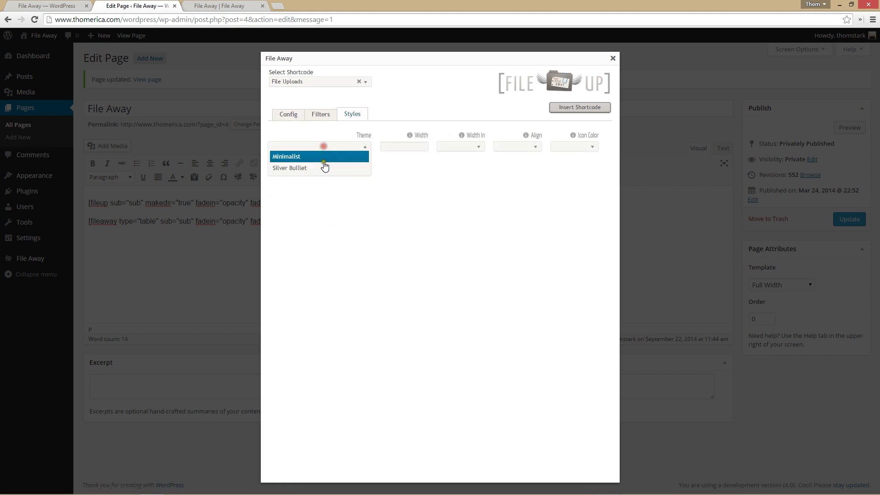
{"action": "left_click", "coordinate": [324, 166]}
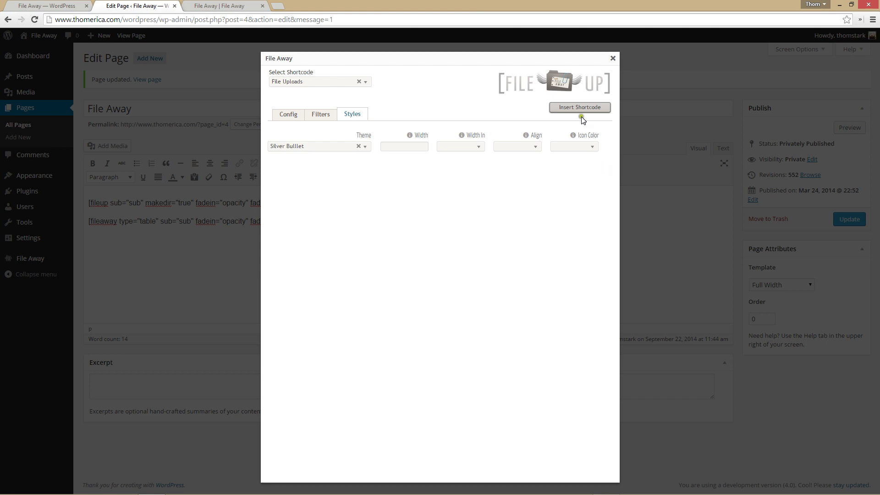
{"action": "left_click", "coordinate": [308, 146]}
{"action": "left_click", "coordinate": [294, 157]}
{"action": "left_click", "coordinate": [568, 107]}
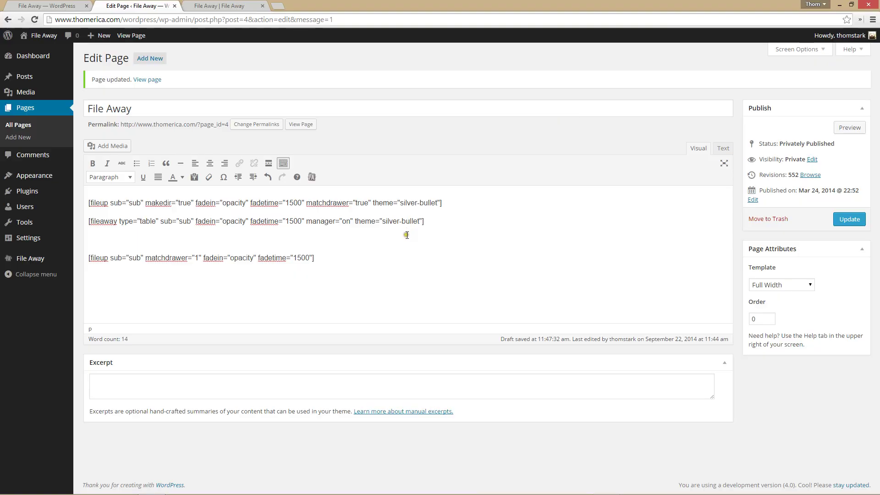
Step: Start a Directory Files shortcode displayed as a Sortable Data Table
{"action": "left_click", "coordinate": [312, 177]}
{"action": "left_click", "coordinate": [288, 82]}
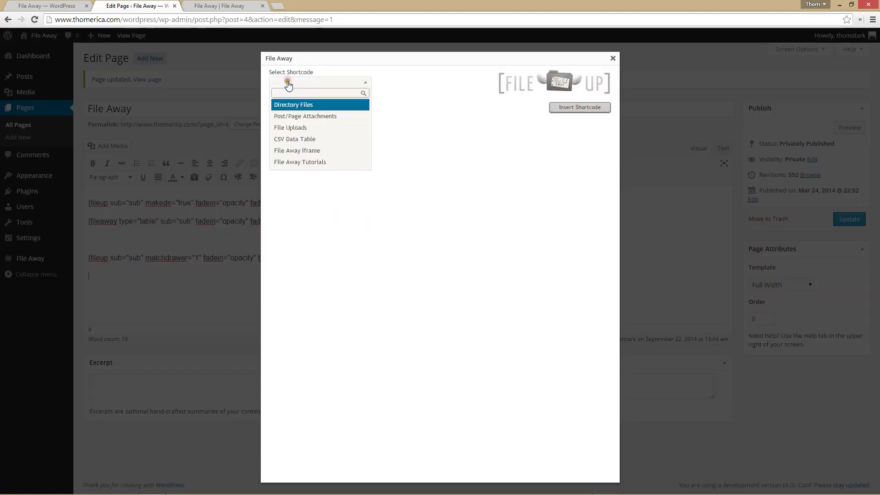
{"action": "left_click", "coordinate": [290, 105]}
{"action": "left_click", "coordinate": [293, 113]}
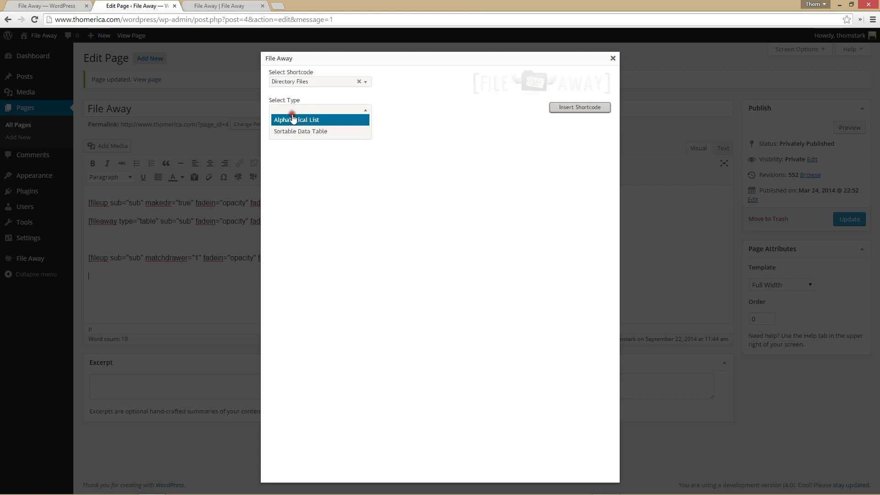
{"action": "left_click", "coordinate": [293, 120]}
{"action": "left_click", "coordinate": [293, 110]}
{"action": "left_click", "coordinate": [296, 131]}
{"action": "left_click", "coordinate": [289, 134]}
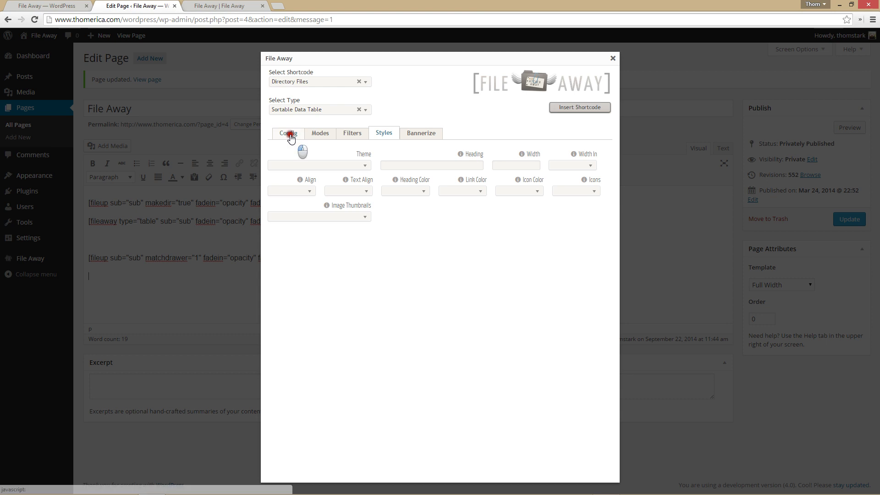
Step: Set base directory Files and subdirectory sub, leaving make directory unset
{"action": "left_click", "coordinate": [313, 165]}
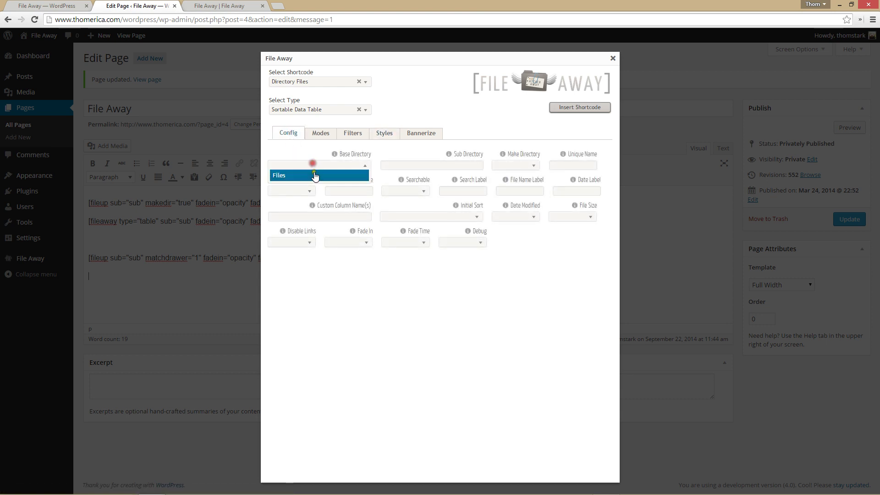
{"action": "left_click", "coordinate": [314, 174]}
{"action": "left_click", "coordinate": [427, 166]}
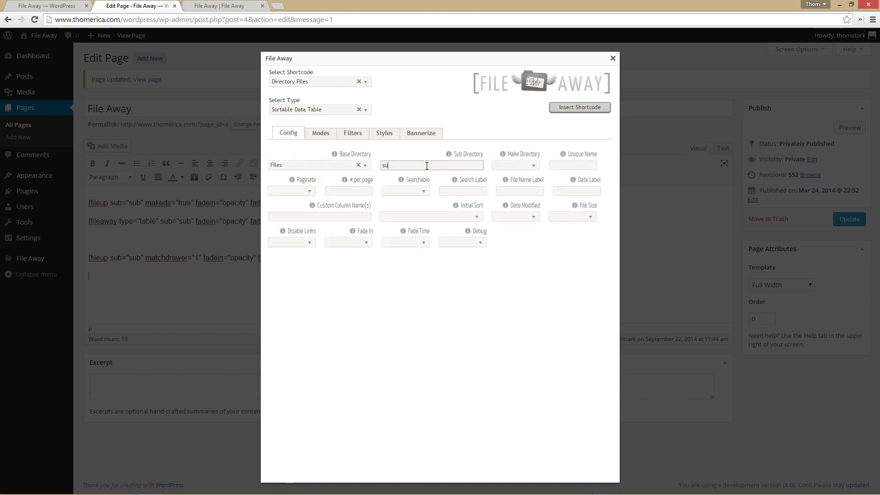
{"action": "left_click", "coordinate": [517, 166]}
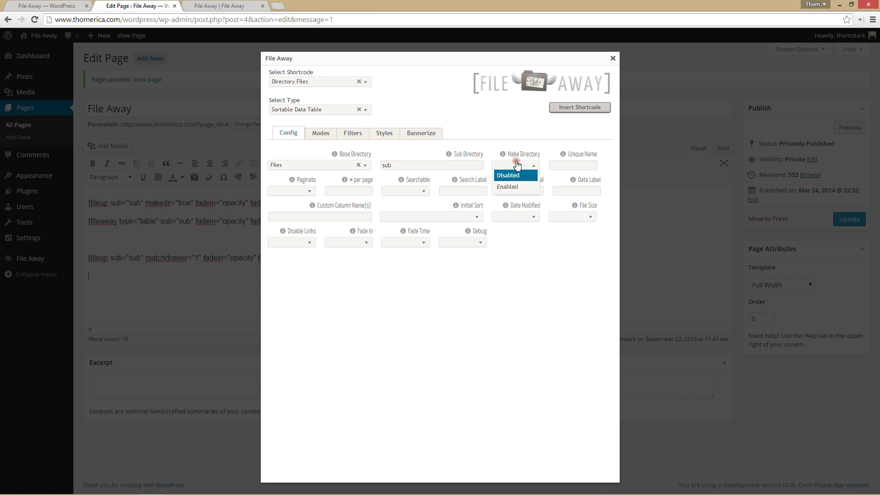
{"action": "left_click", "coordinate": [517, 173]}
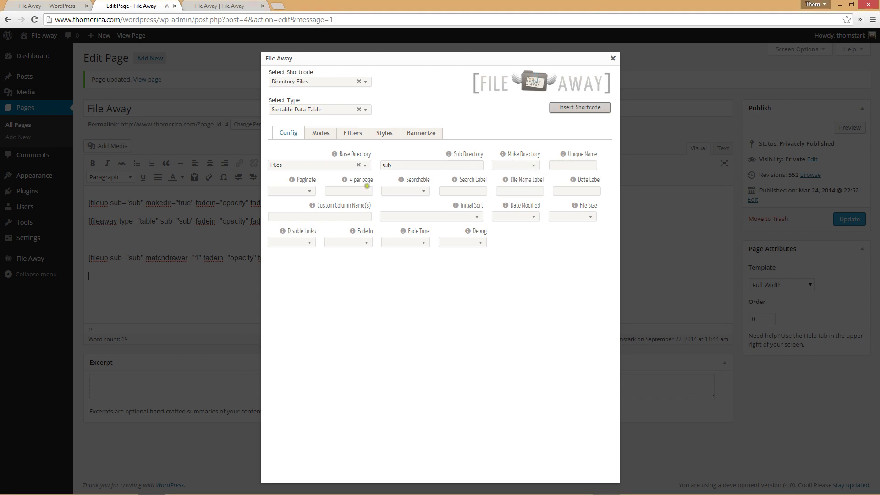
Step: Set search label 'Search Me' and custom column 'Uploader'
{"action": "left_click", "coordinate": [471, 190]}
{"action": "left_click", "coordinate": [508, 191]}
{"action": "left_click", "coordinate": [567, 192]}
{"action": "left_click", "coordinate": [512, 193]}
{"action": "left_click", "coordinate": [424, 218]}
{"action": "left_click", "coordinate": [325, 218]}
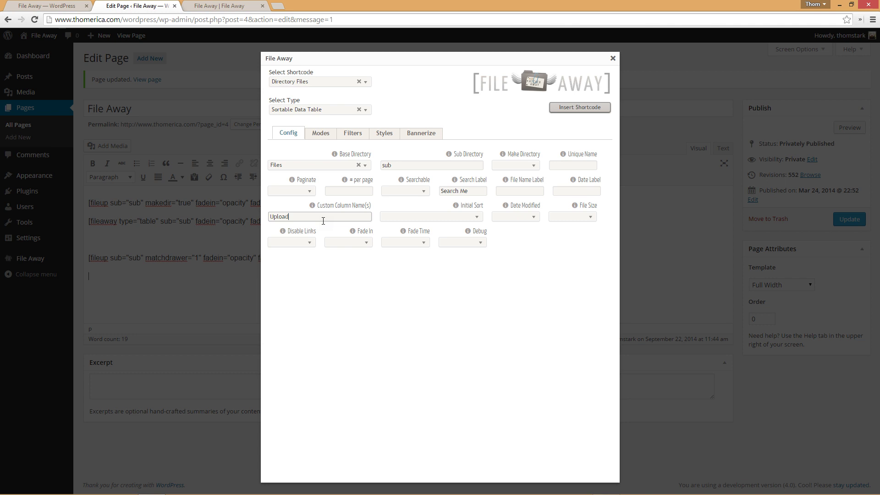
Step: Set an opacity fade-in with a 1500 fade time
{"action": "left_click", "coordinate": [334, 241]}
{"action": "left_click", "coordinate": [349, 273]}
{"action": "left_click", "coordinate": [390, 243]}
{"action": "left_click", "coordinate": [395, 275]}
Step: Turn on manager mode with drawer ID 1
{"action": "left_click", "coordinate": [329, 132]}
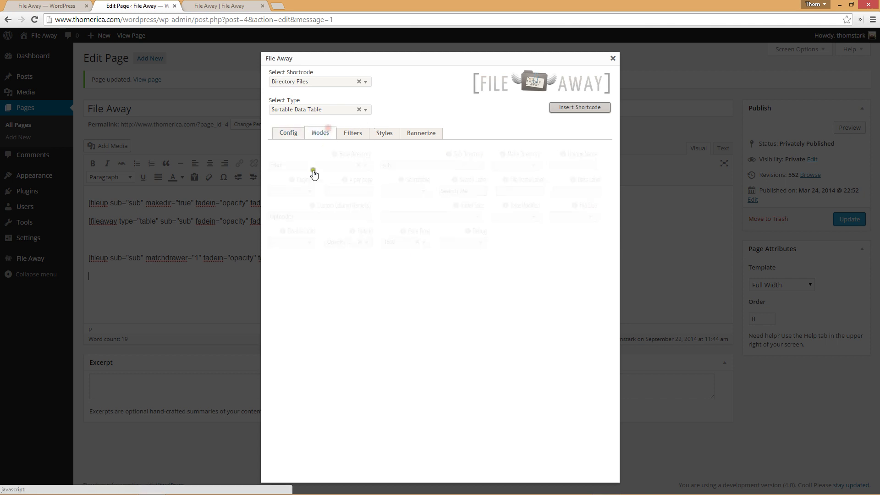
{"action": "left_click", "coordinate": [294, 192]}
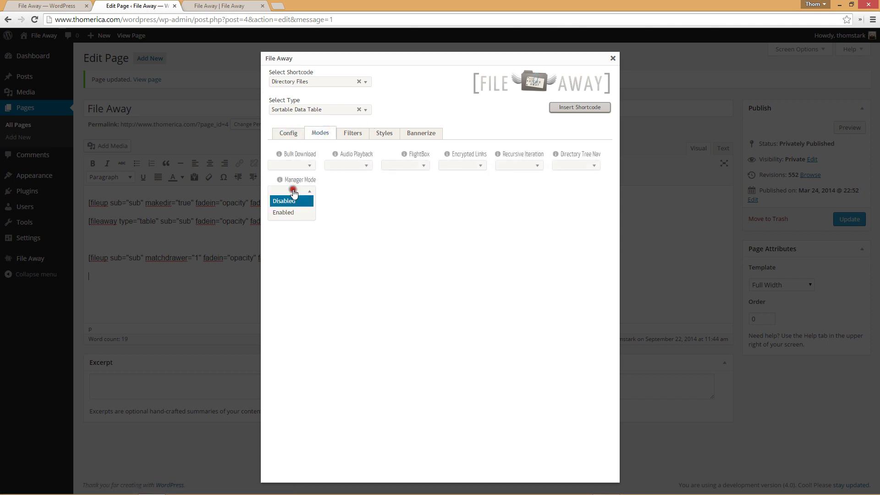
{"action": "left_click", "coordinate": [303, 216]}
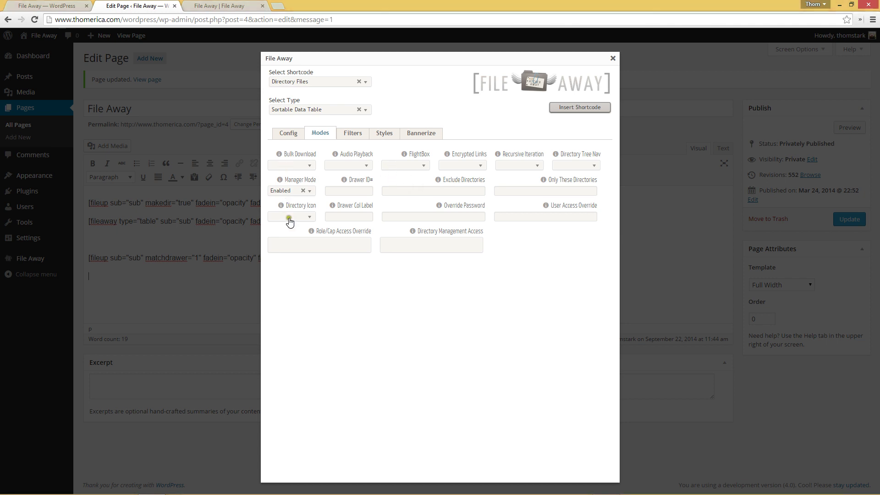
{"action": "left_click", "coordinate": [341, 191]}
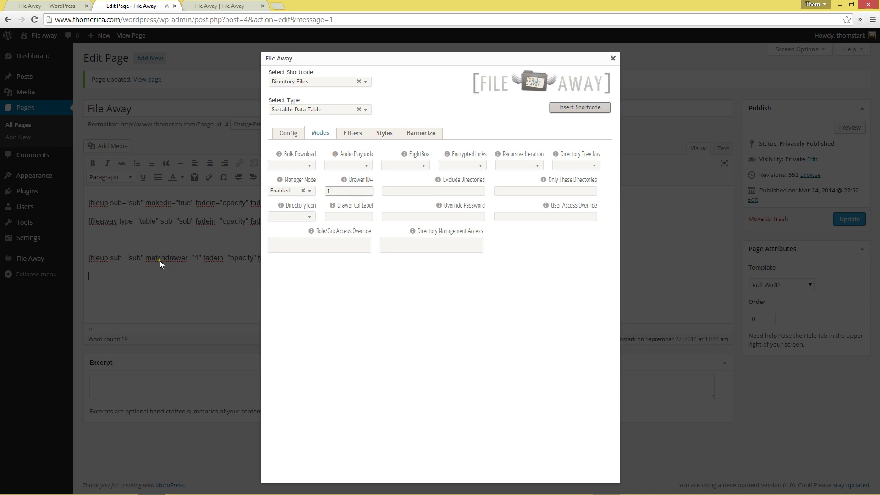
{"action": "left_click", "coordinate": [348, 192]}
Step: Keep the Minimalist theme and insert the table shortcode into the page
{"action": "left_click", "coordinate": [389, 138]}
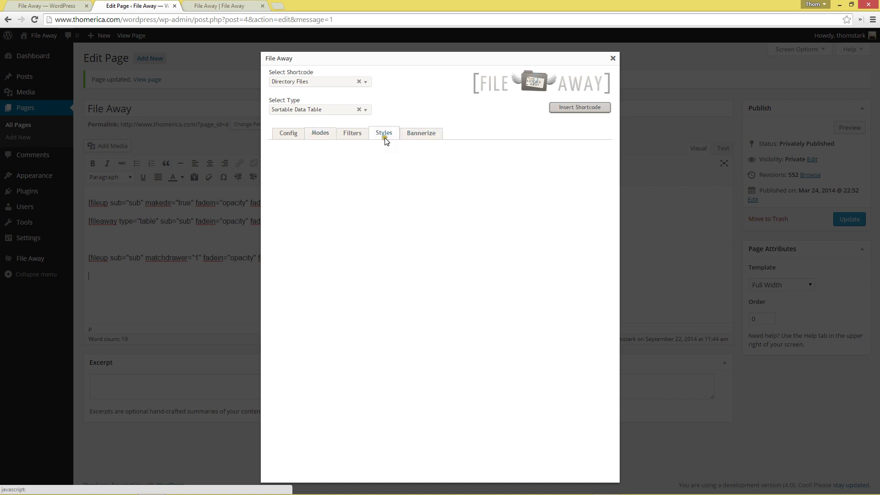
{"action": "left_click", "coordinate": [308, 165]}
{"action": "left_click", "coordinate": [302, 175]}
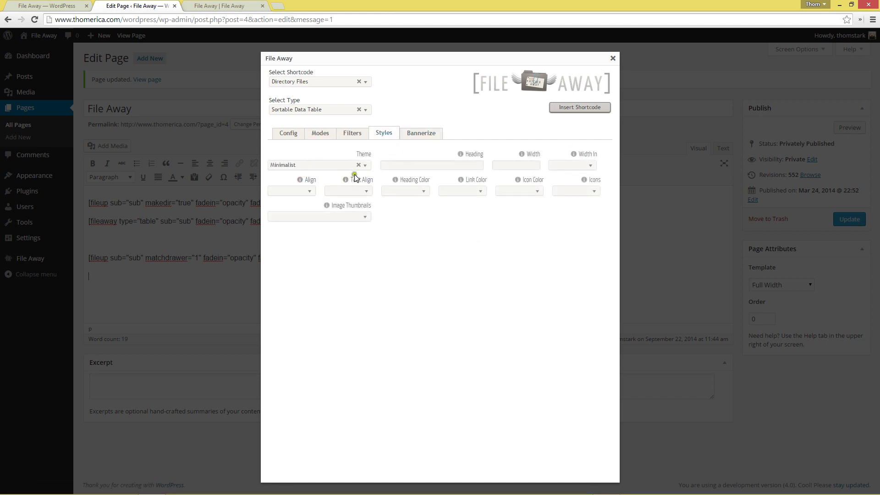
{"action": "left_click", "coordinate": [579, 108]}
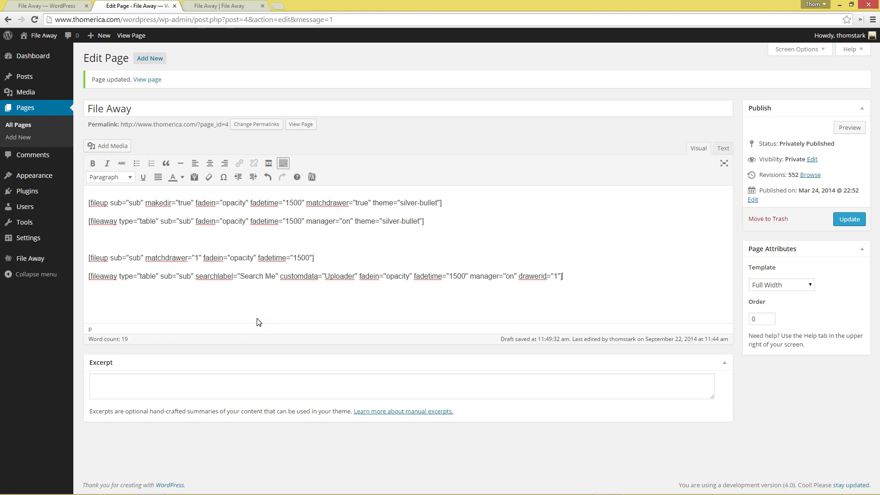
Step: Paste copies of the last two shortcodes below, spaced apart, and set the copied uploader's drawer to 2
{"action": "key", "text": "shift+Up"}
{"action": "key", "text": "shift+Up"}
{"action": "key", "text": "ctrl+c"}
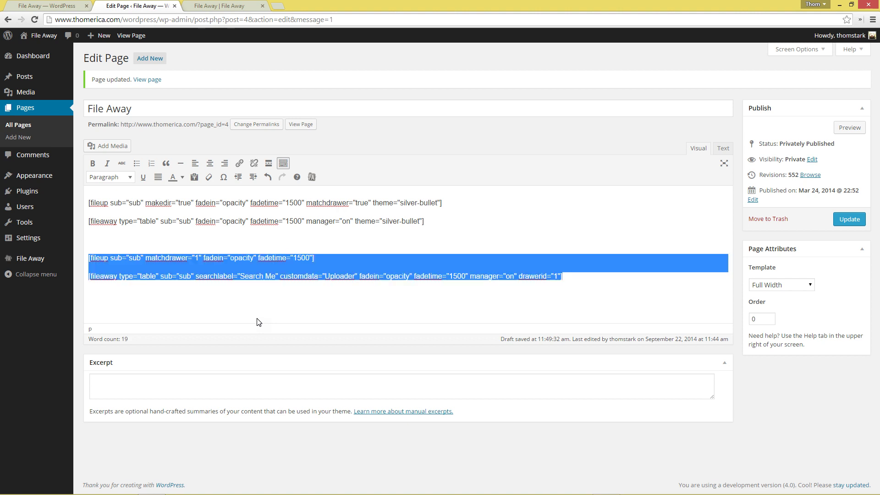
{"action": "key", "text": "Right"}
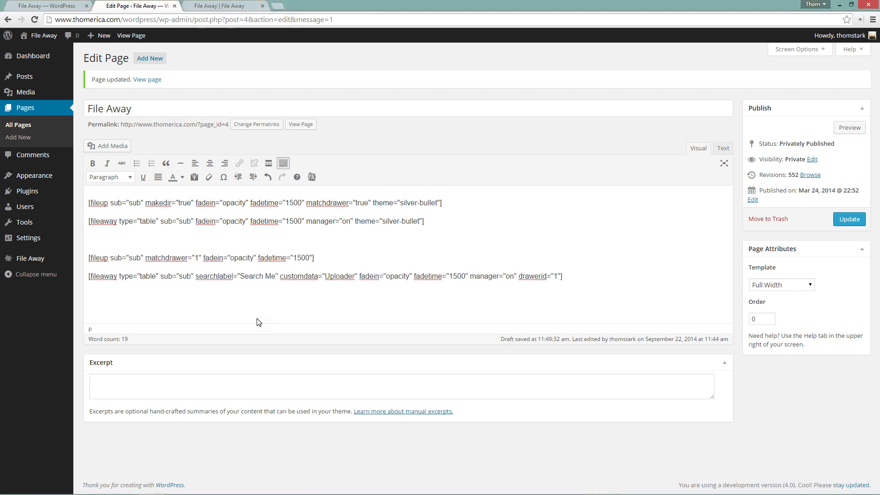
{"action": "key", "text": "Return"}
{"action": "key", "text": "Return"}
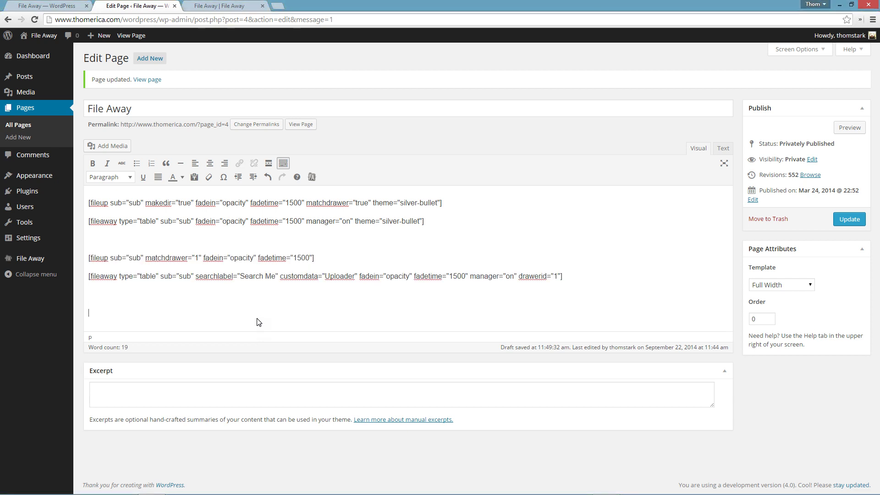
{"action": "key", "text": "ctrl+v"}
{"action": "key", "text": "Up"}
{"action": "key", "text": "Up"}
{"action": "key", "text": "Up"}
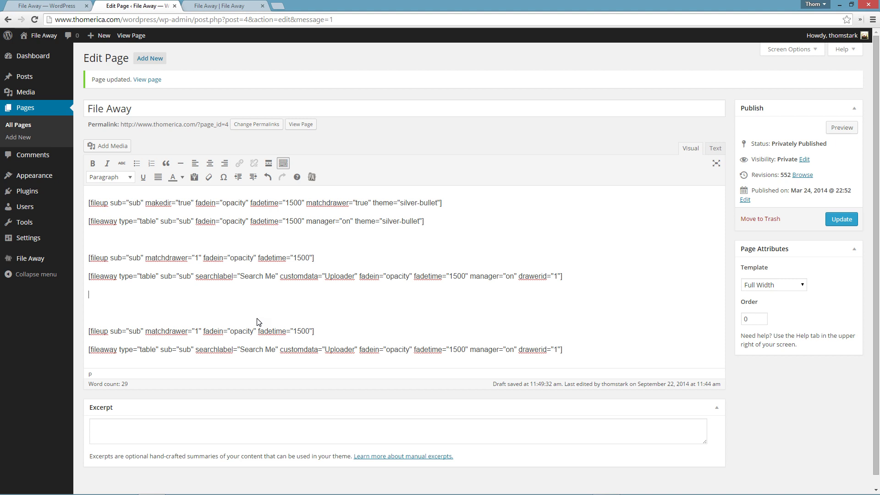
{"action": "key", "text": "Return"}
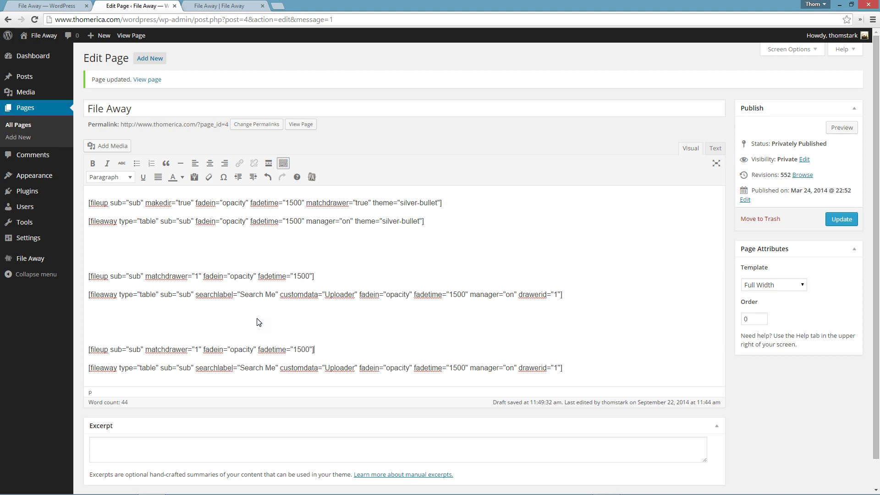
{"action": "key", "text": "BackSpace"}
{"action": "type", "text": "2"}
Step: Delete customdata="Uploader" from the drawer-2 table shortcode
{"action": "key", "text": "ctrl+shift+Left"}
{"action": "key", "text": "ctrl+shift+Left"}
{"action": "key", "text": "ctrl+shift+Left"}
{"action": "key", "text": "ctrl+shift+Left"}
{"action": "key", "text": "ctrl+shift+Left"}
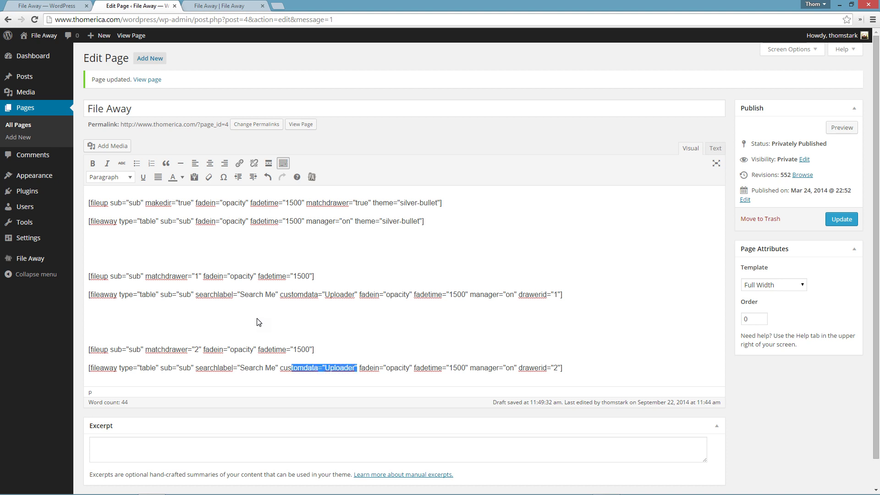
{"action": "key", "text": "shift+Right"}
{"action": "key", "text": "shift+Right"}
{"action": "key", "text": "shift+Right"}
{"action": "key", "text": "BackSpace"}
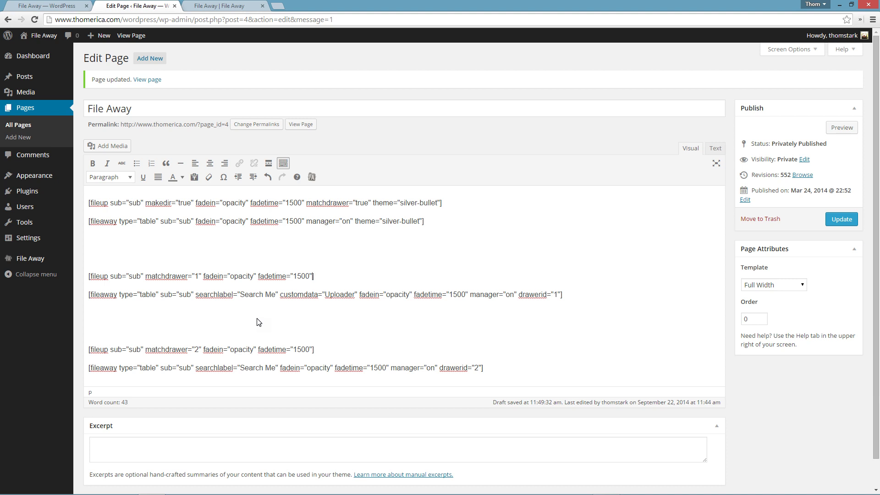
Step: Add uploader="name" to the drawer-1 uploader shortcode
{"action": "type", "text": "ader=\"name"}
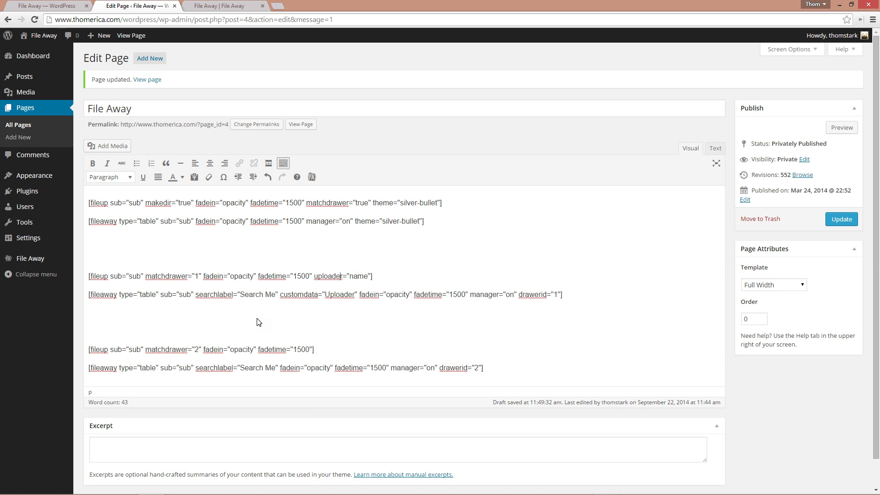
{"action": "key", "text": "shift+Left"}
{"action": "key", "text": "Left"}
{"action": "left_click", "coordinate": [351, 276]}
{"action": "left_click_drag", "start_coordinate": [351, 277], "coordinate": [370, 275]}
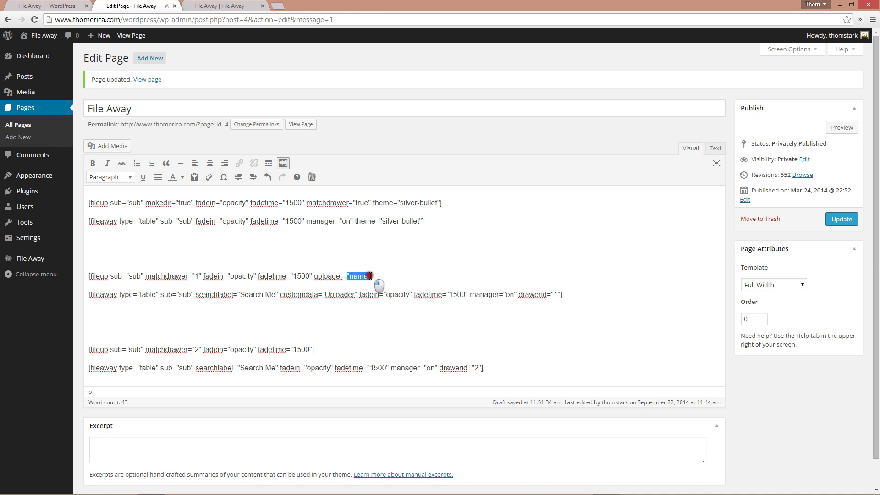
{"action": "double_click", "coordinate": [369, 276]}
{"action": "left_click", "coordinate": [430, 275]}
{"action": "left_click", "coordinate": [619, 279]}
Step: Update the page and view the live File Away page
{"action": "left_click", "coordinate": [839, 220]}
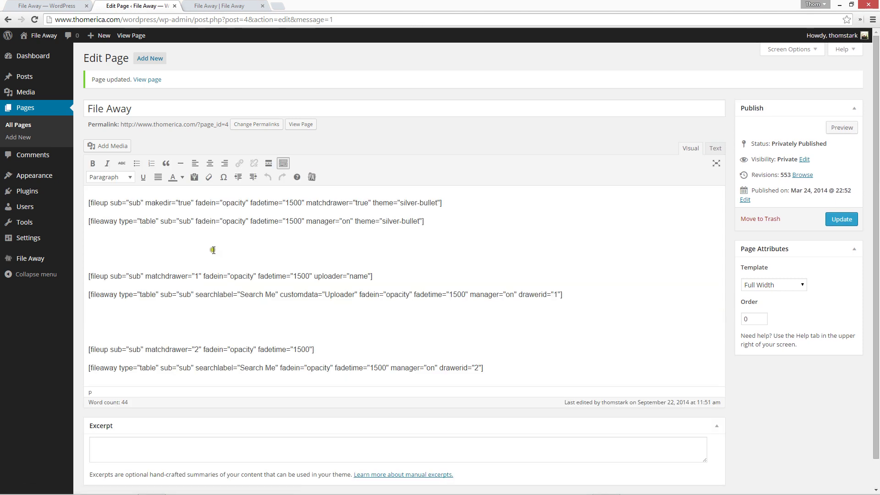
{"action": "scroll", "coordinate": [175, 241], "scroll_direction": "down", "scroll_amount": 1}
{"action": "scroll", "coordinate": [174, 241], "scroll_direction": "up", "scroll_amount": 1}
{"action": "left_click", "coordinate": [220, 5]}
{"action": "right_click", "coordinate": [74, 178]}
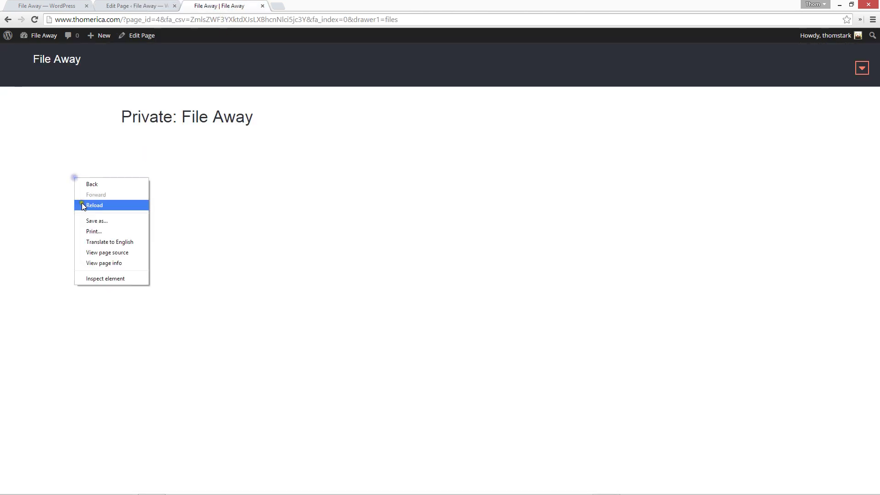
{"action": "left_click", "coordinate": [83, 205]}
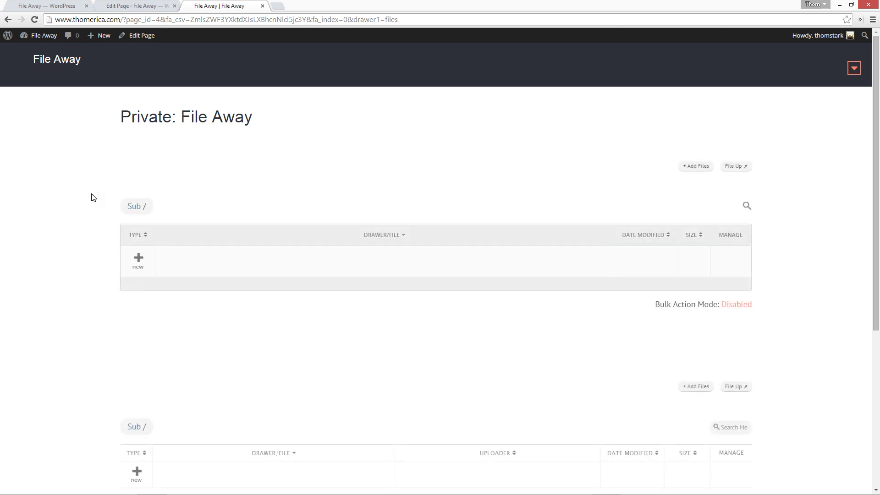
{"action": "scroll", "coordinate": [76, 204], "scroll_direction": "down", "scroll_amount": 3}
{"action": "scroll", "coordinate": [76, 204], "scroll_direction": "down", "scroll_amount": 2}
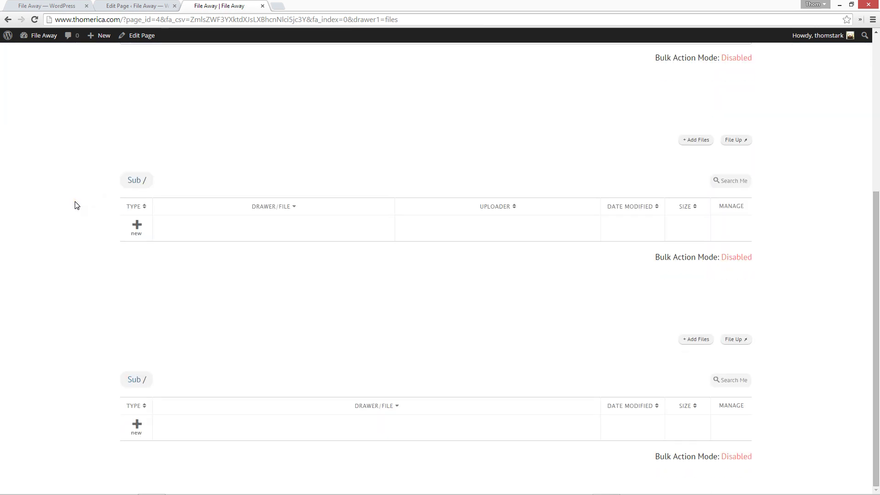
{"action": "scroll", "coordinate": [130, 324], "scroll_direction": "up", "scroll_amount": 4}
{"action": "scroll", "coordinate": [130, 324], "scroll_direction": "up", "scroll_amount": 1}
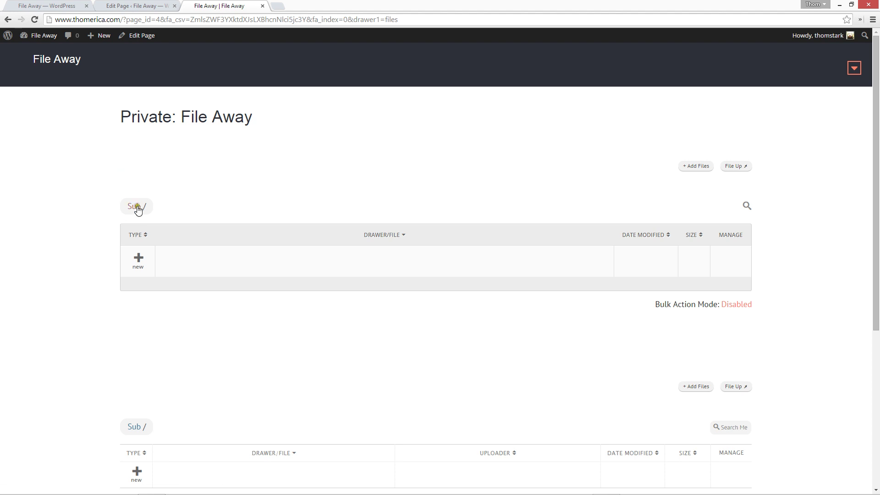
{"action": "scroll", "coordinate": [139, 302], "scroll_direction": "down", "scroll_amount": 5}
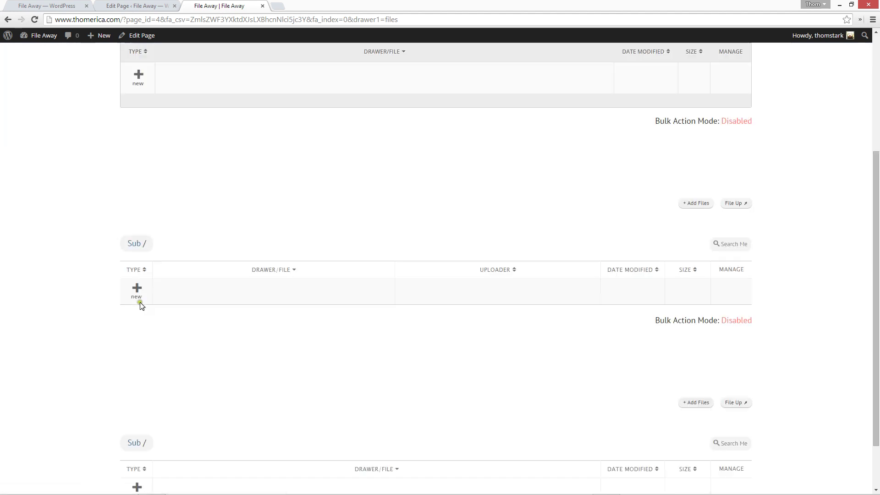
{"action": "scroll", "coordinate": [140, 305], "scroll_direction": "up", "scroll_amount": 4}
Step: Create a sub-directory named 1 in the first File Away table
{"action": "left_click", "coordinate": [138, 197]}
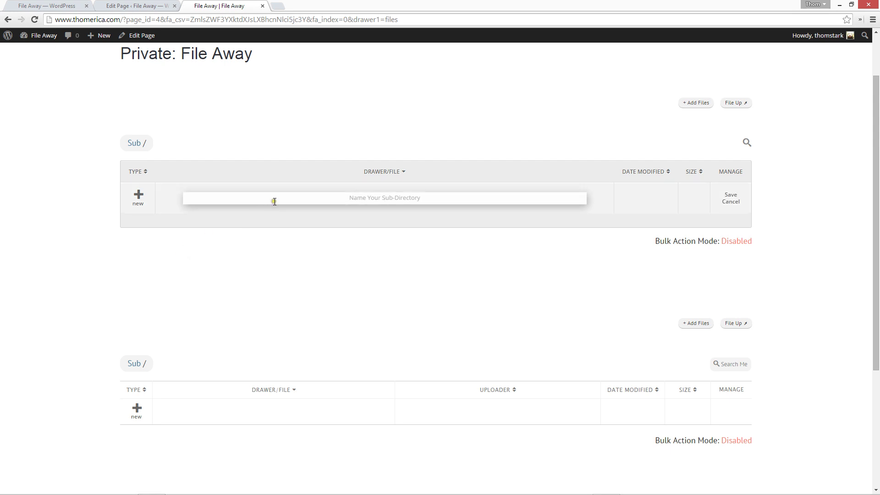
{"action": "type", "text": "1"}
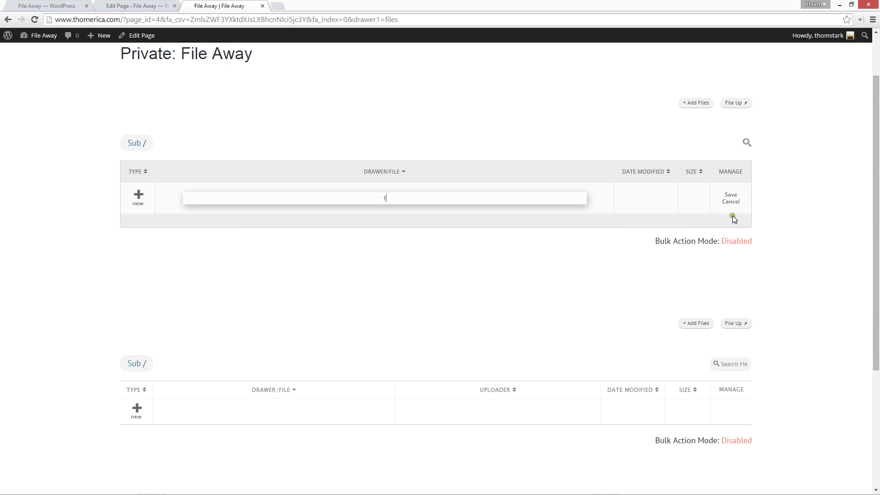
{"action": "left_click", "coordinate": [730, 195]}
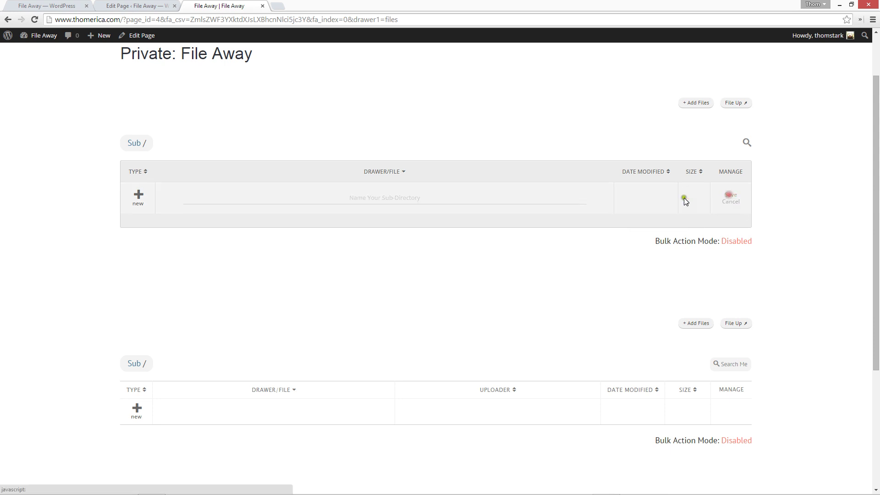
Step: Create a sub-directory named 2 in the second File Away table
{"action": "scroll", "coordinate": [183, 289], "scroll_direction": "down", "scroll_amount": 2}
{"action": "left_click", "coordinate": [140, 352]}
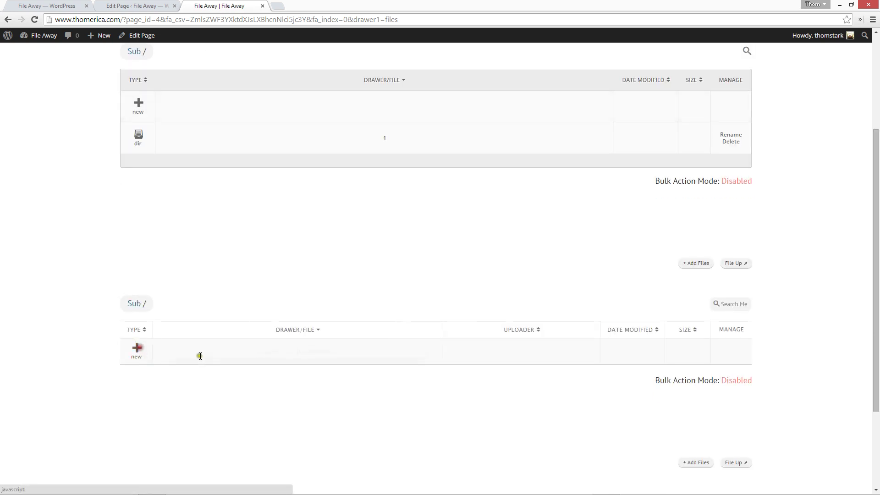
{"action": "type", "text": "2"}
{"action": "left_click", "coordinate": [737, 349]}
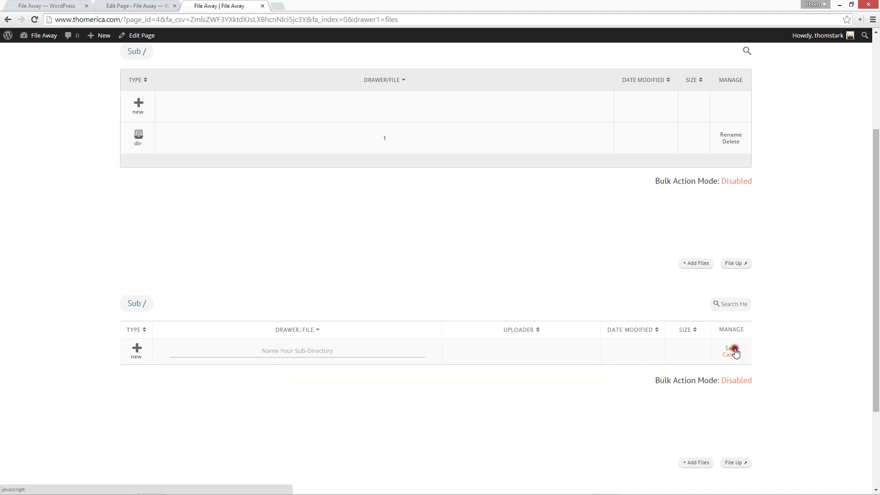
Step: Create a sub-directory named 3 in the third table and check all three tables
{"action": "scroll", "coordinate": [172, 235], "scroll_direction": "down", "scroll_amount": 3}
{"action": "scroll", "coordinate": [173, 235], "scroll_direction": "down", "scroll_amount": 1}
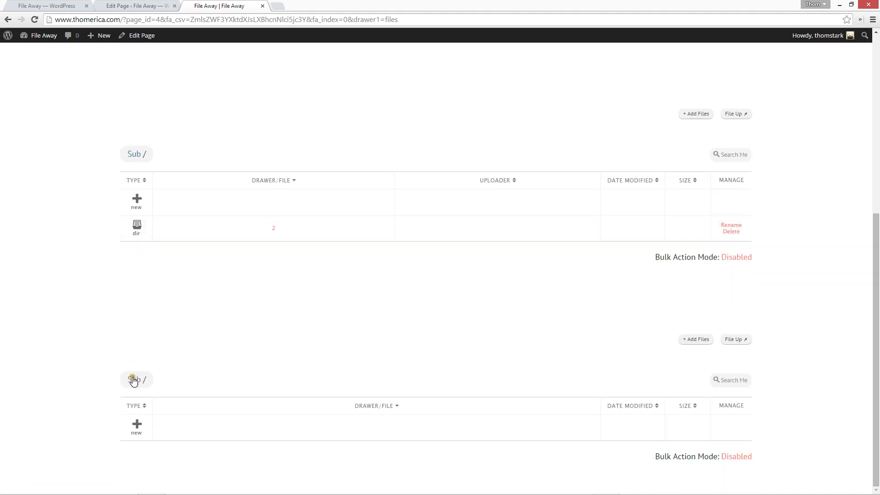
{"action": "left_click", "coordinate": [140, 419]}
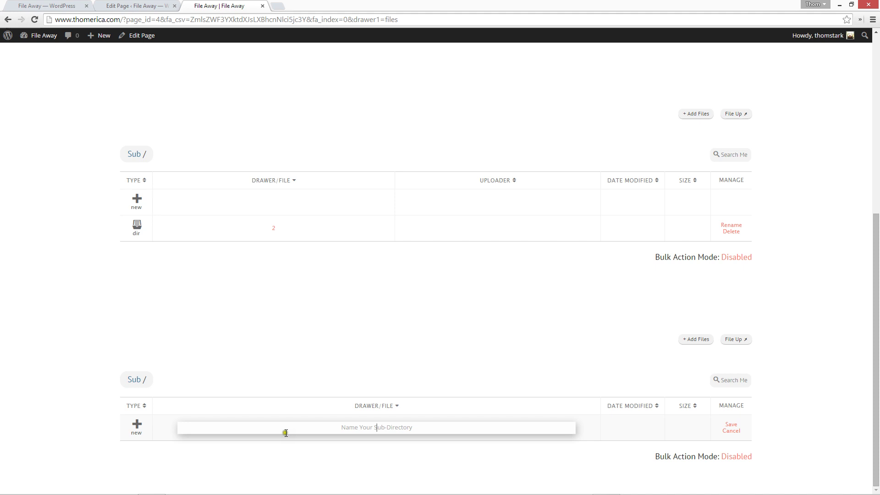
{"action": "type", "text": "3"}
{"action": "left_click", "coordinate": [731, 425]}
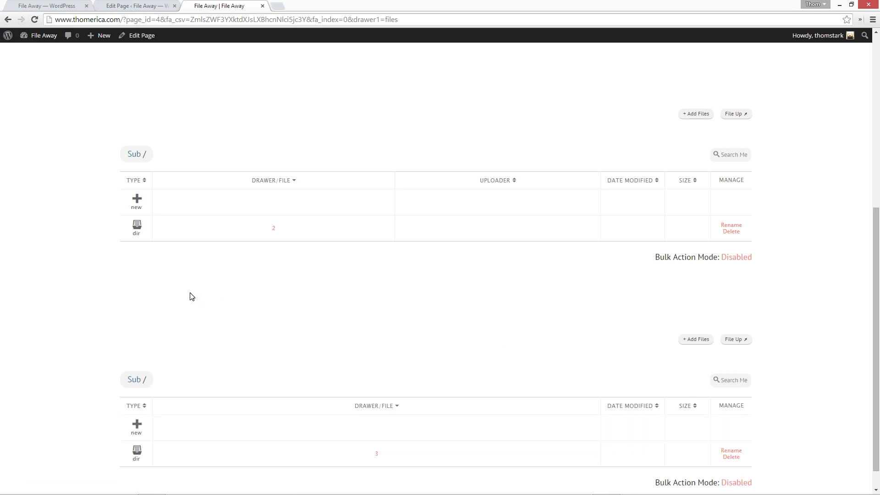
{"action": "scroll", "coordinate": [84, 273], "scroll_direction": "down", "scroll_amount": 1}
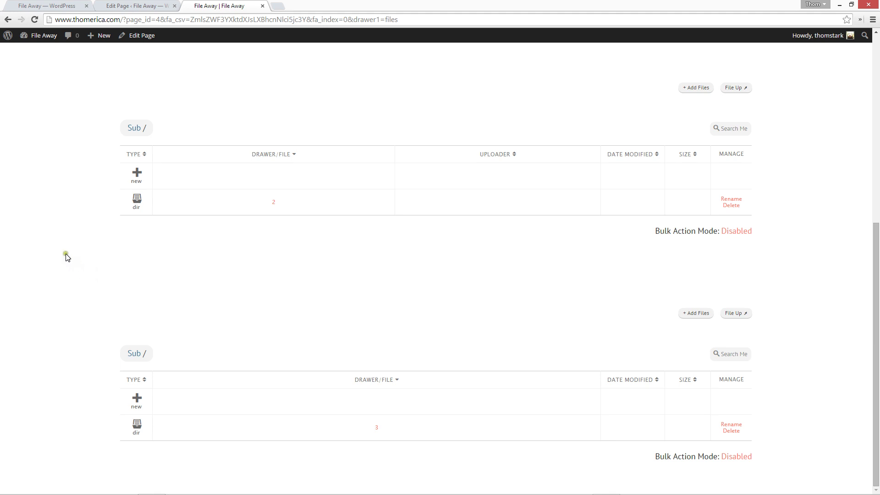
{"action": "scroll", "coordinate": [66, 257], "scroll_direction": "up", "scroll_amount": 7}
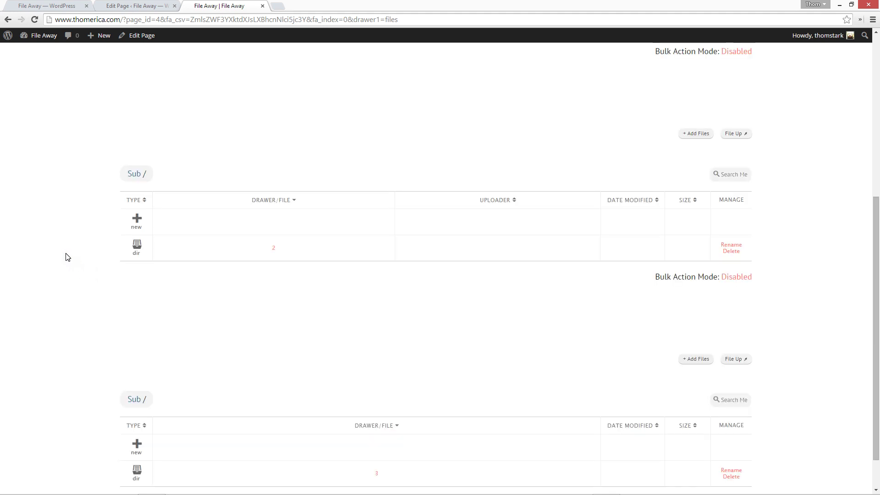
{"action": "scroll", "coordinate": [67, 257], "scroll_direction": "down", "scroll_amount": 7}
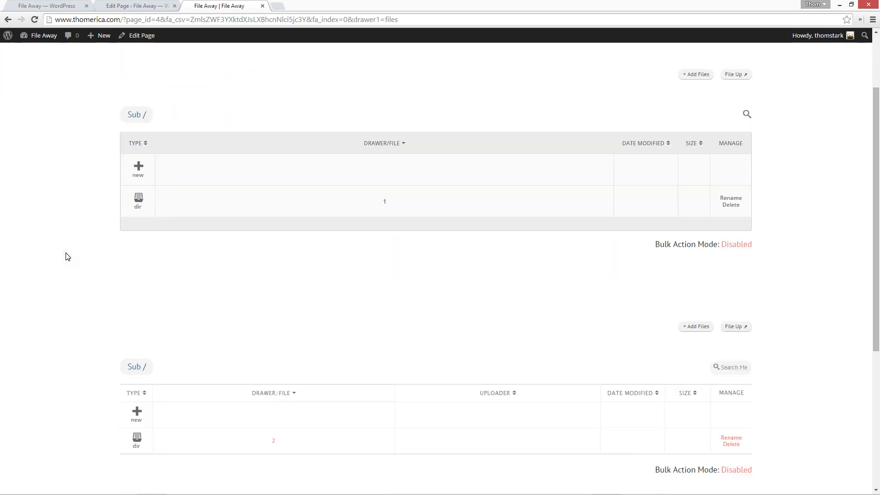
{"action": "scroll", "coordinate": [66, 256], "scroll_direction": "up", "scroll_amount": 4}
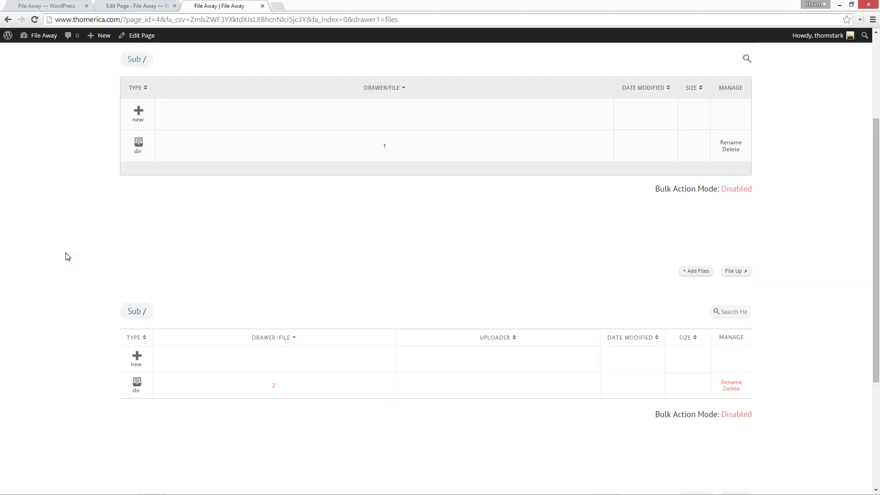
{"action": "scroll", "coordinate": [66, 257], "scroll_direction": "up", "scroll_amount": 1}
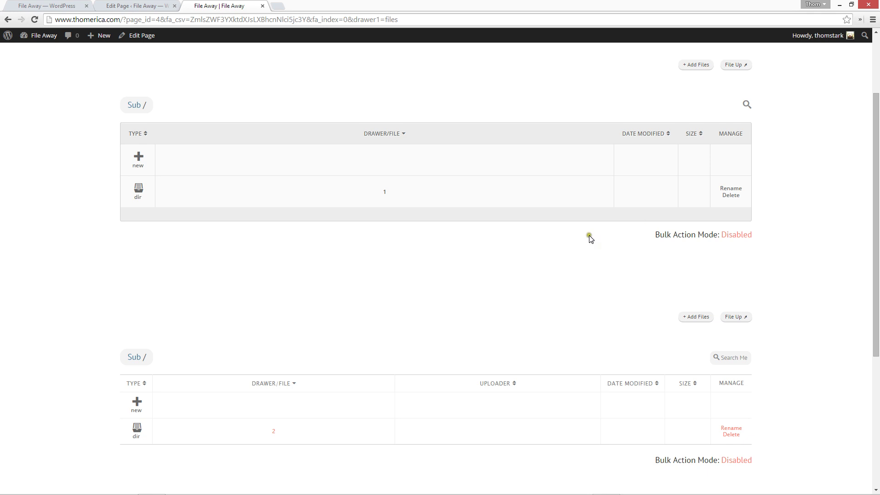
{"action": "scroll", "coordinate": [593, 238], "scroll_direction": "up", "scroll_amount": 3}
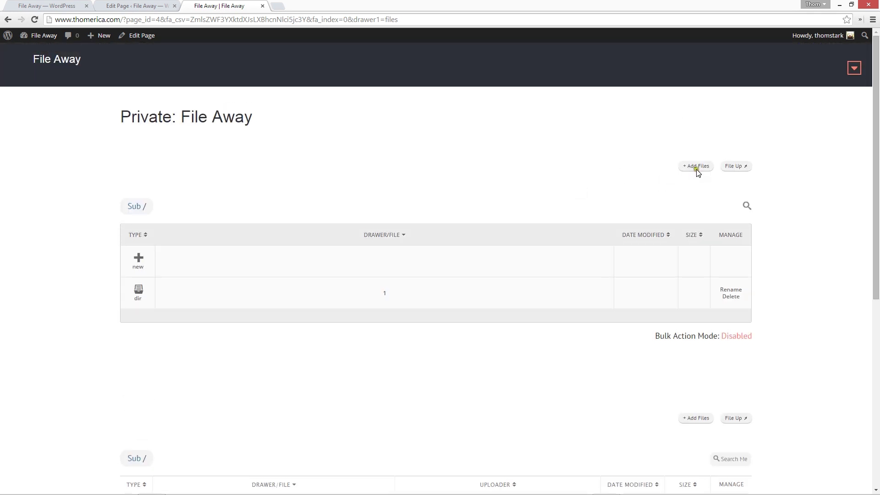
Step: Browse into folder 1 in the first table, folder 2 in the second and folder 3 in the third
{"action": "left_click", "coordinate": [136, 292]}
{"action": "scroll", "coordinate": [75, 264], "scroll_direction": "down", "scroll_amount": 3}
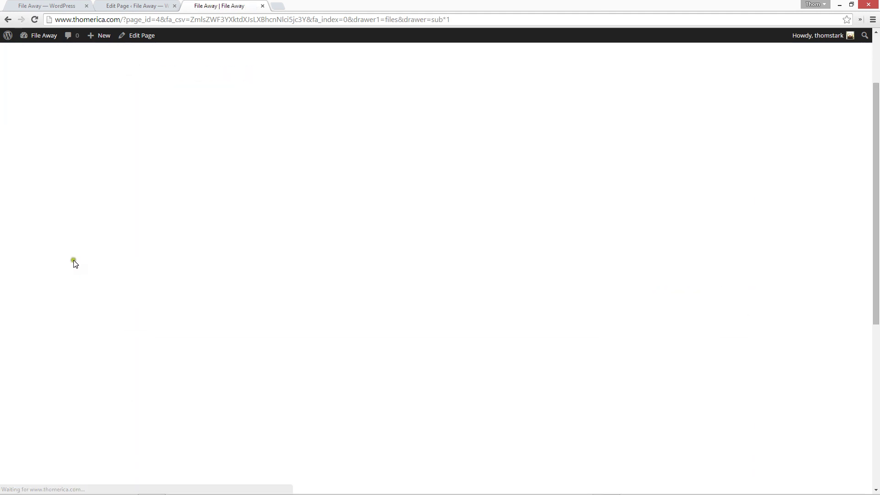
{"action": "scroll", "coordinate": [76, 233], "scroll_direction": "down", "scroll_amount": 4}
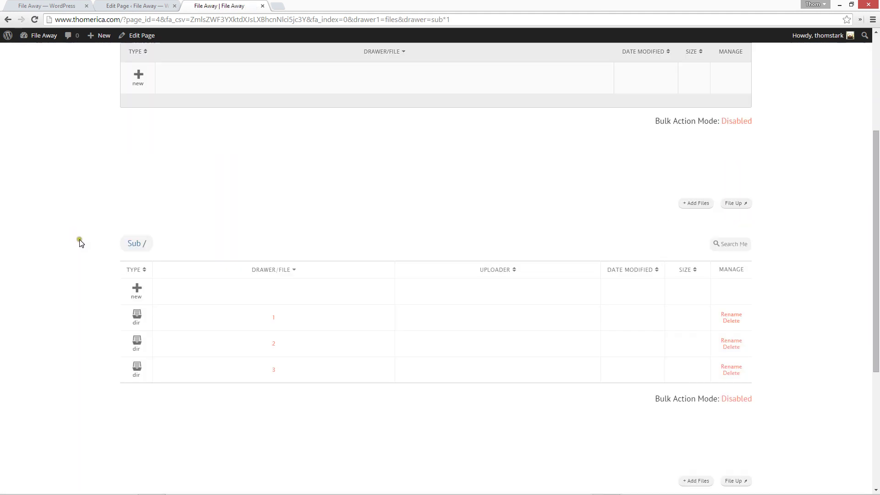
{"action": "scroll", "coordinate": [79, 242], "scroll_direction": "up", "scroll_amount": 3}
{"action": "scroll", "coordinate": [174, 220], "scroll_direction": "down", "scroll_amount": 7}
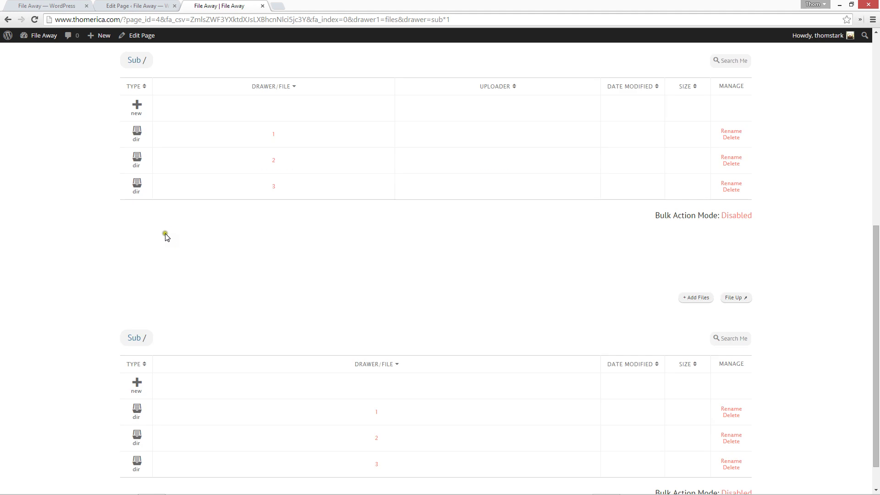
{"action": "scroll", "coordinate": [161, 234], "scroll_direction": "up", "scroll_amount": 2}
{"action": "left_click", "coordinate": [137, 250]}
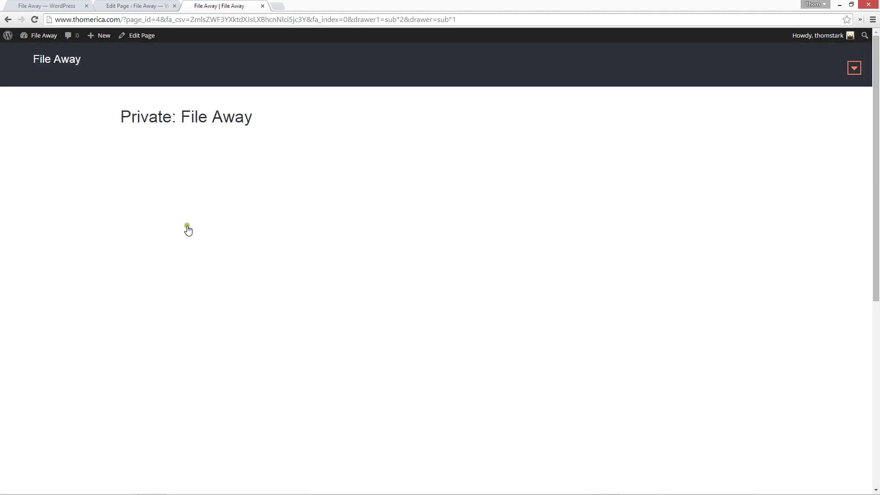
{"action": "scroll", "coordinate": [188, 234], "scroll_direction": "down", "scroll_amount": 4}
{"action": "scroll", "coordinate": [136, 231], "scroll_direction": "down", "scroll_amount": 2}
{"action": "left_click", "coordinate": [137, 433]}
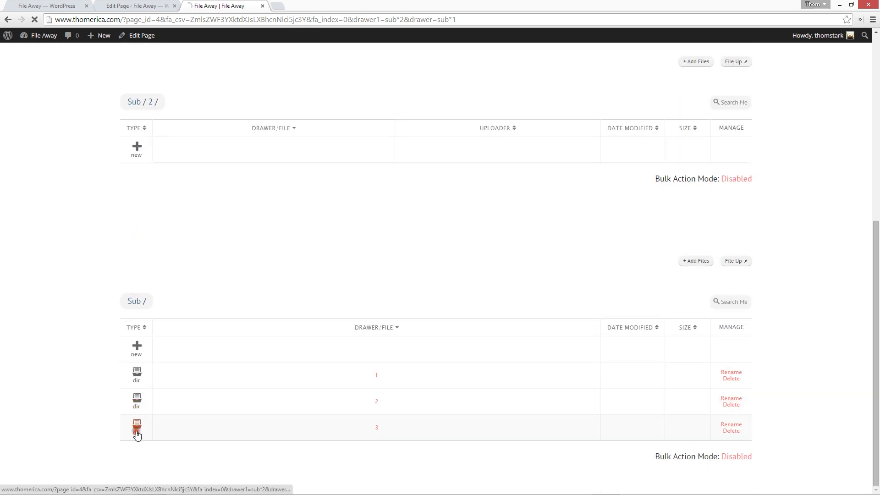
{"action": "scroll", "coordinate": [204, 312], "scroll_direction": "down", "scroll_amount": 4}
{"action": "scroll", "coordinate": [207, 394], "scroll_direction": "up", "scroll_amount": 5}
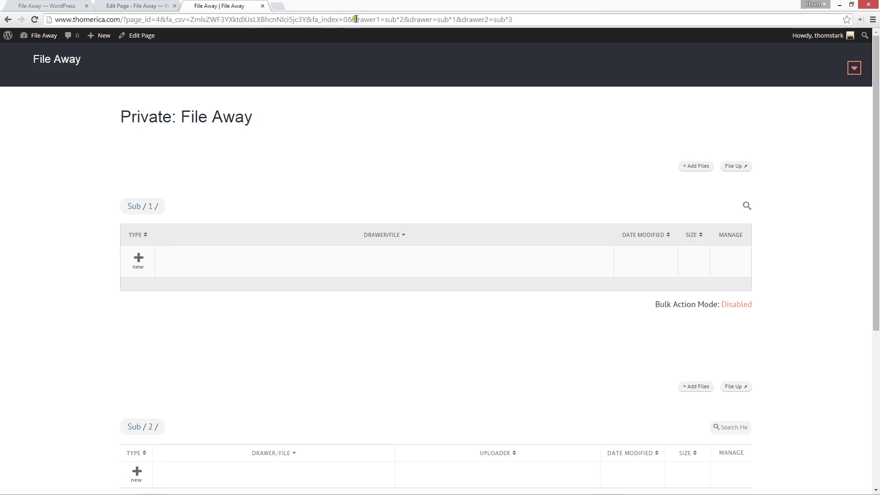
{"action": "left_click_drag", "start_coordinate": [356, 20], "coordinate": [432, 19]}
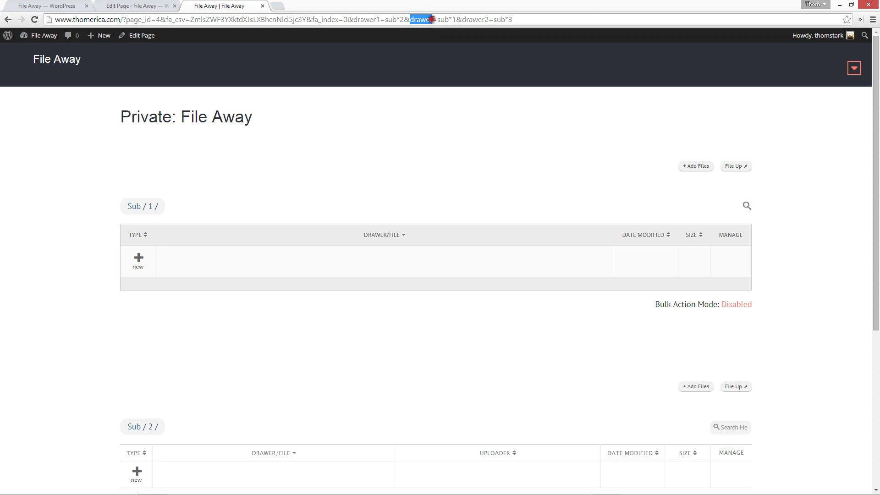
{"action": "left_click_drag", "start_coordinate": [461, 19], "coordinate": [487, 20]}
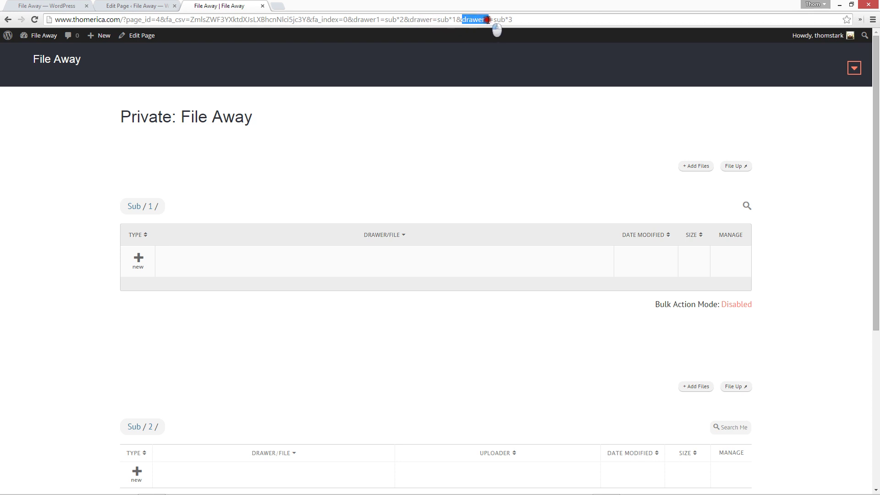
{"action": "left_click", "coordinate": [258, 163]}
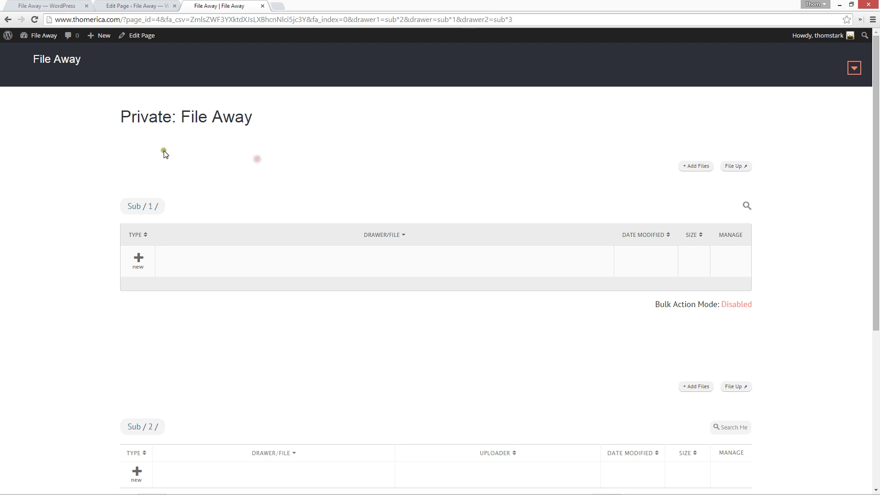
{"action": "scroll", "coordinate": [99, 182], "scroll_direction": "down", "scroll_amount": 3}
{"action": "scroll", "coordinate": [101, 185], "scroll_direction": "up", "scroll_amount": 3}
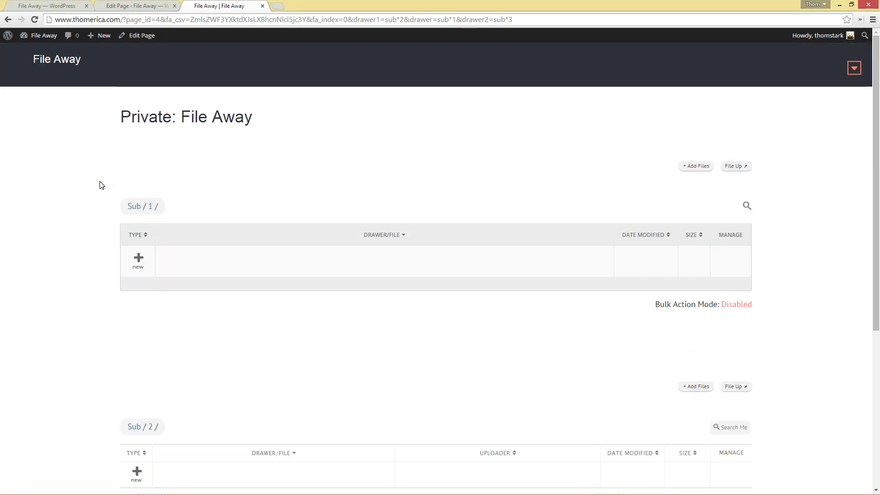
Step: Queue Alphaville.jpg and American Spirits.jpg from the Desktop File Away folder in the first uploader
{"action": "left_click", "coordinate": [696, 167]}
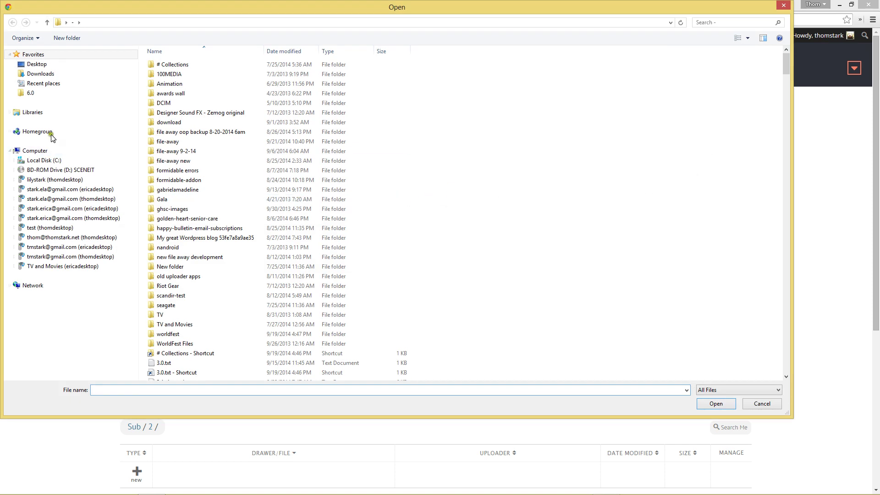
{"action": "left_click", "coordinate": [29, 64]}
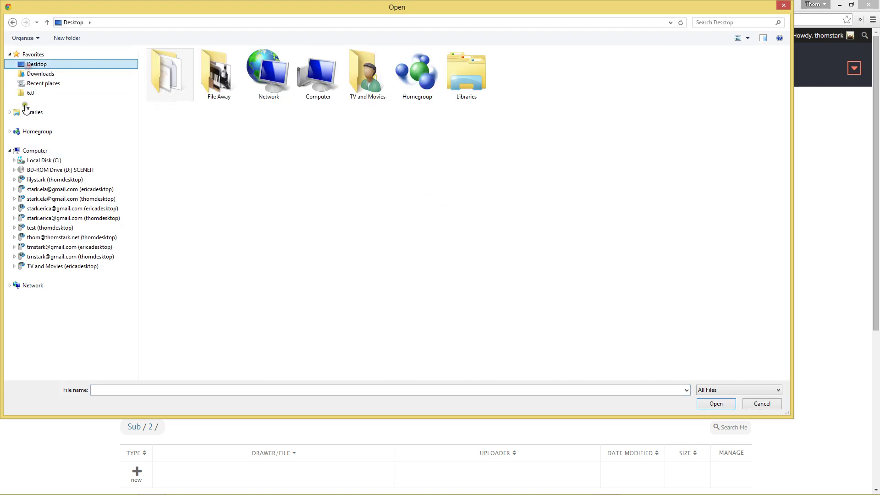
{"action": "left_click", "coordinate": [10, 151]}
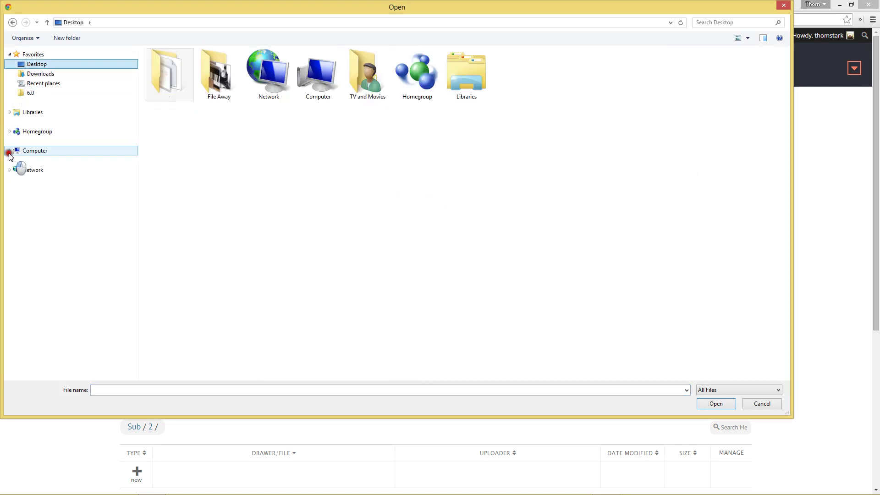
{"action": "double_click", "coordinate": [214, 83]}
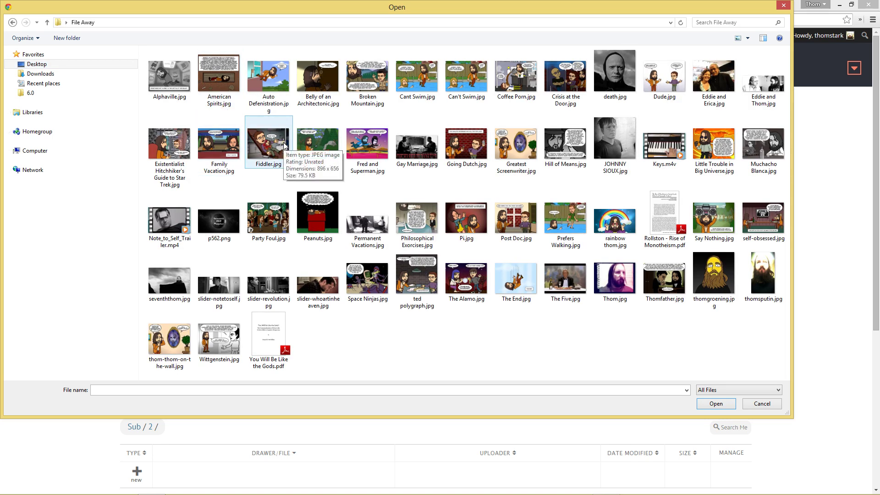
{"action": "left_click", "coordinate": [176, 82]}
{"action": "left_click", "coordinate": [225, 74], "text": "ctrl"}
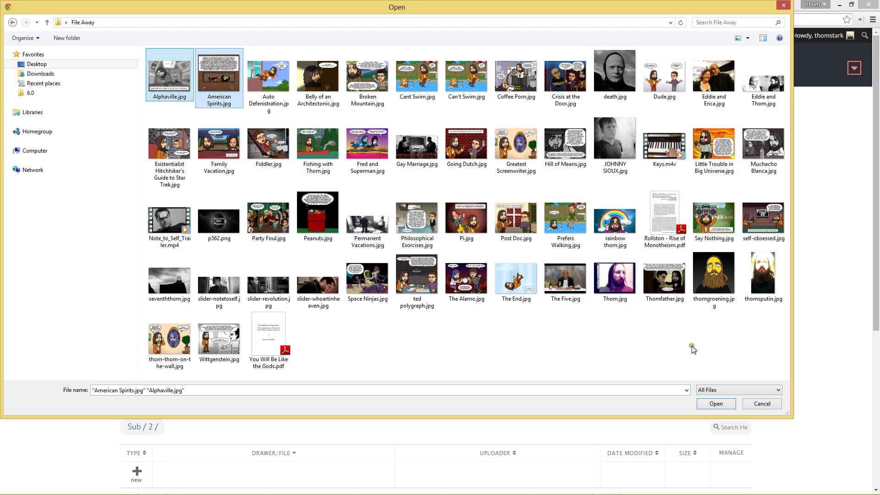
{"action": "left_click", "coordinate": [710, 404]}
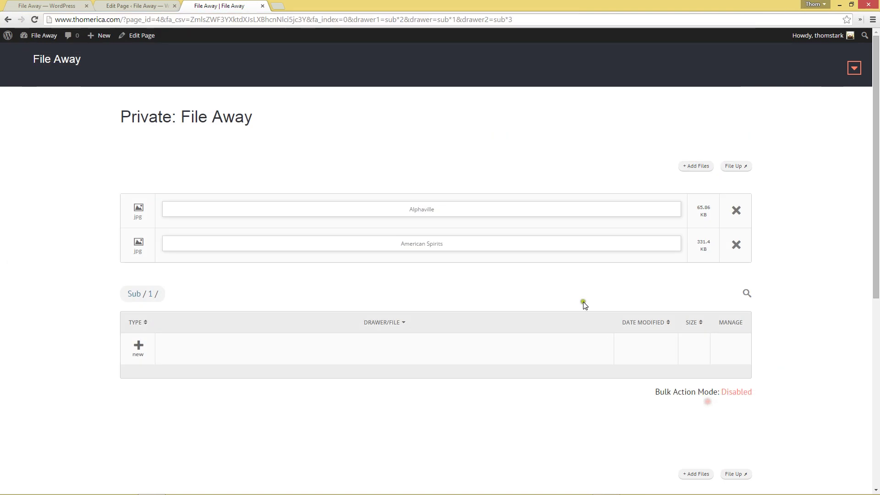
Step: Queue Broken Mountain.jpg and Belly of an Architectonic.jpg in the Sub 2 uploader
{"action": "scroll", "coordinate": [418, 238], "scroll_direction": "down", "scroll_amount": 4}
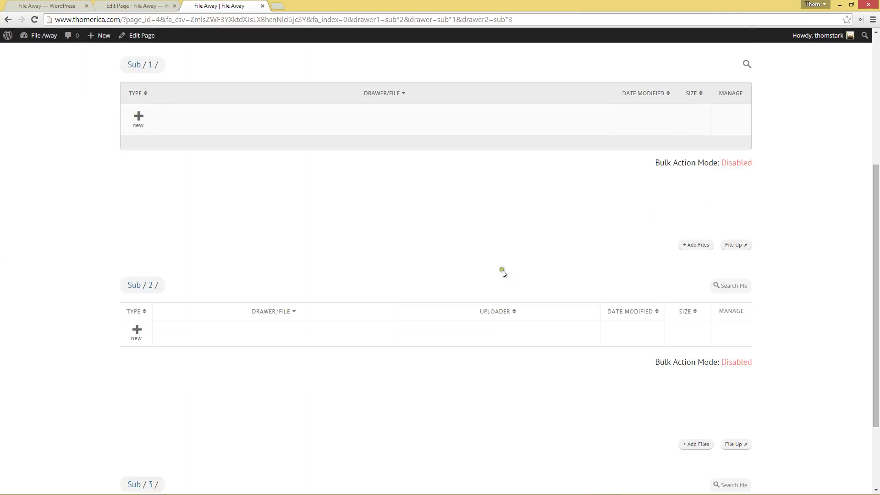
{"action": "left_click", "coordinate": [696, 245]}
{"action": "left_click", "coordinate": [367, 77]}
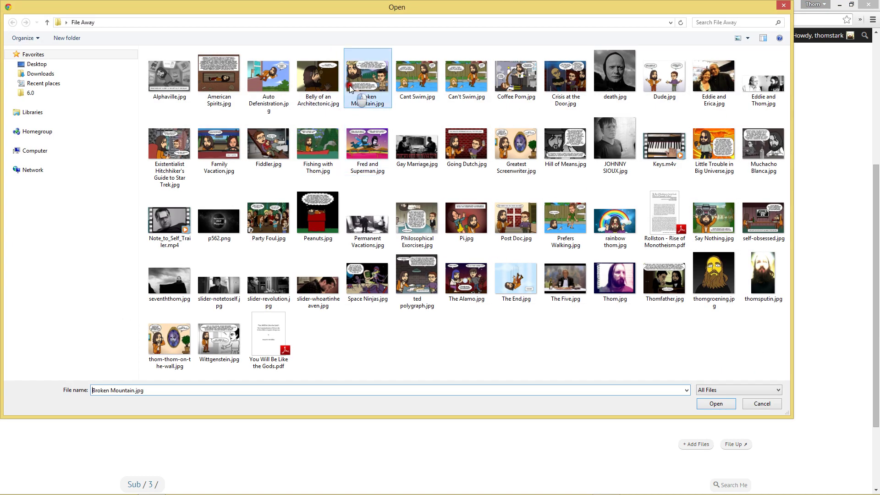
{"action": "left_click", "coordinate": [319, 89], "text": "ctrl"}
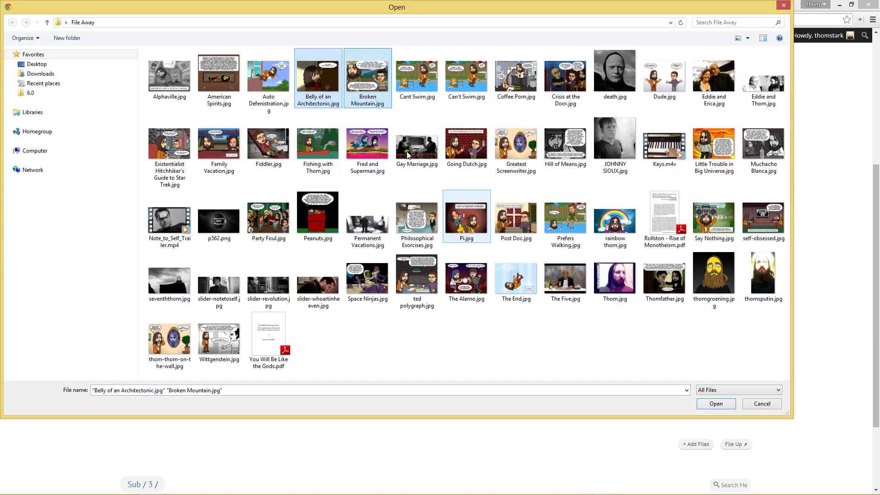
{"action": "left_click", "coordinate": [726, 406]}
Step: Queue Crisis at the Door.jpg and Can't Swim.jpg in the Sub 3 uploader
{"action": "scroll", "coordinate": [458, 343], "scroll_direction": "down", "scroll_amount": 1}
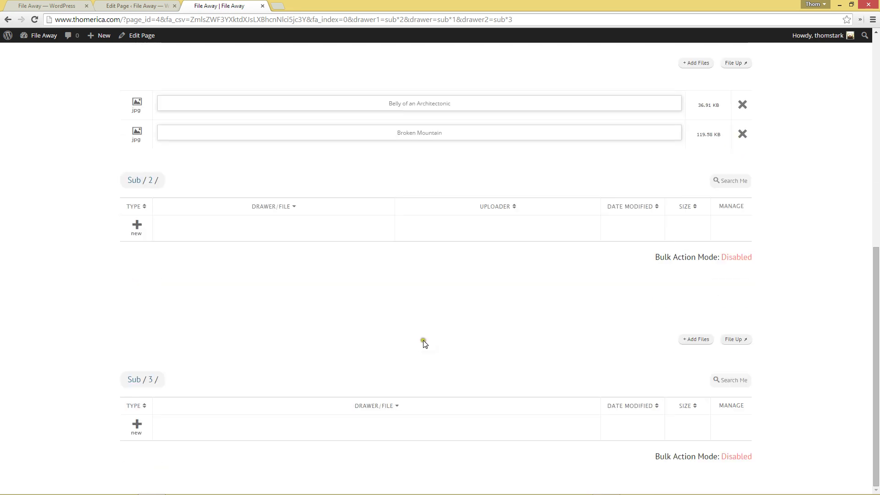
{"action": "left_click", "coordinate": [683, 343]}
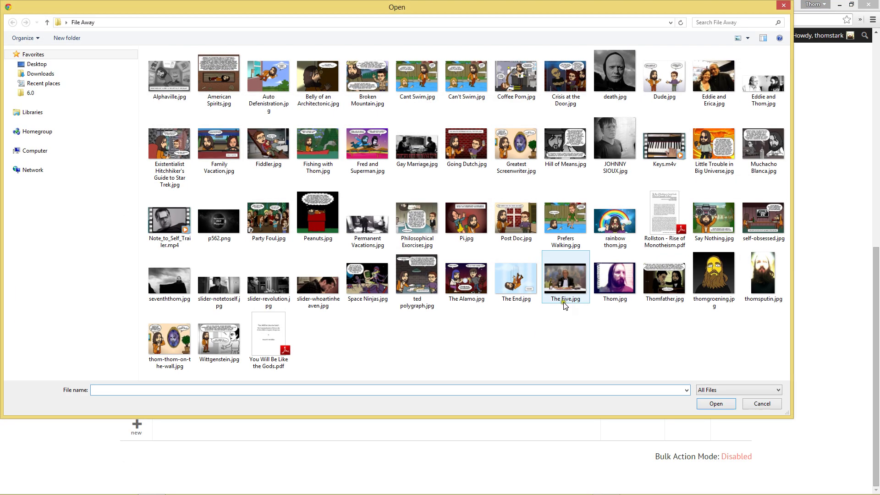
{"action": "left_click", "coordinate": [566, 78]}
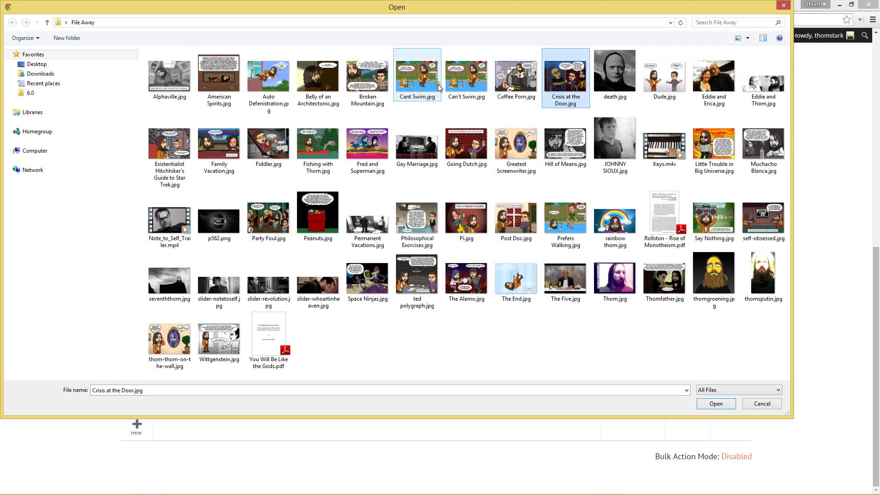
{"action": "left_click", "coordinate": [467, 84], "text": "ctrl"}
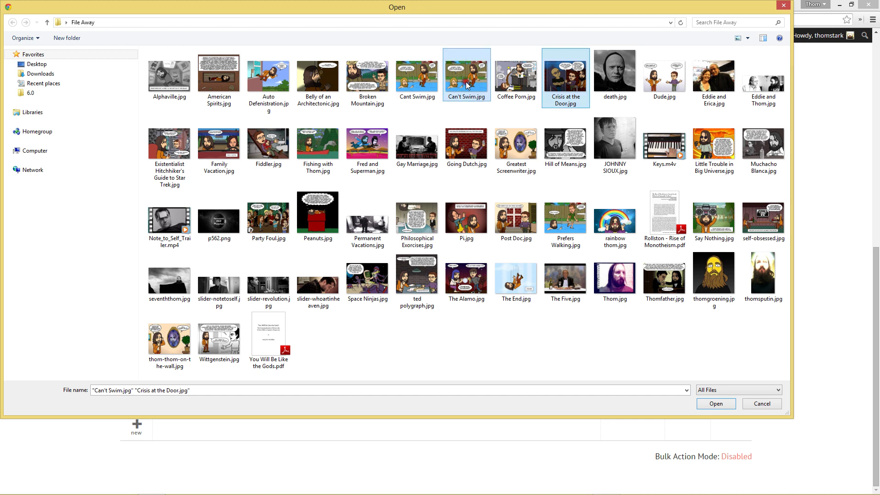
{"action": "left_click", "coordinate": [713, 403]}
{"action": "scroll", "coordinate": [312, 271], "scroll_direction": "down", "scroll_amount": 2}
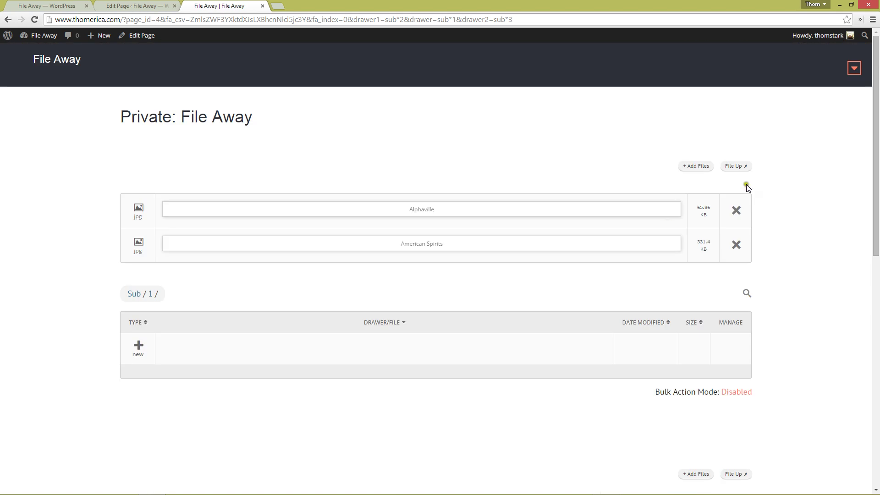
Step: Start File Up on all three uploaders to send their queued images
{"action": "left_click", "coordinate": [737, 169]}
{"action": "scroll", "coordinate": [794, 293], "scroll_direction": "down", "scroll_amount": 4}
{"action": "left_click", "coordinate": [742, 290]}
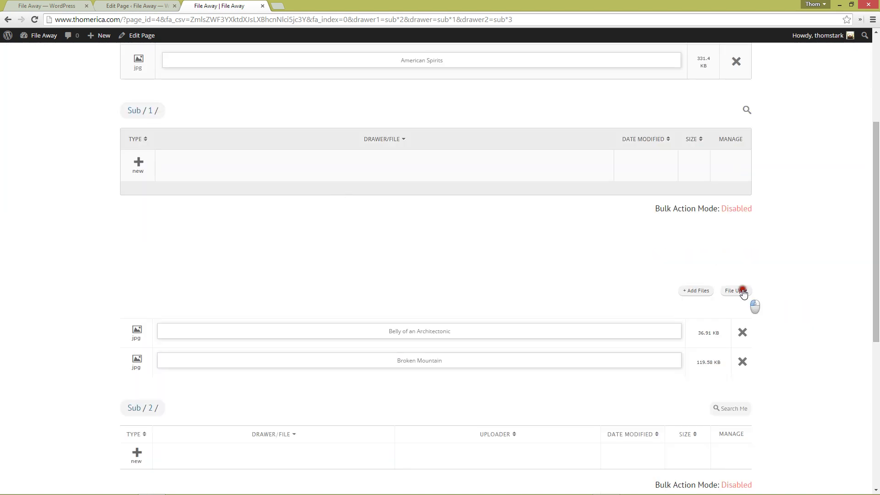
{"action": "scroll", "coordinate": [788, 293], "scroll_direction": "down", "scroll_amount": 6}
{"action": "left_click", "coordinate": [739, 263]}
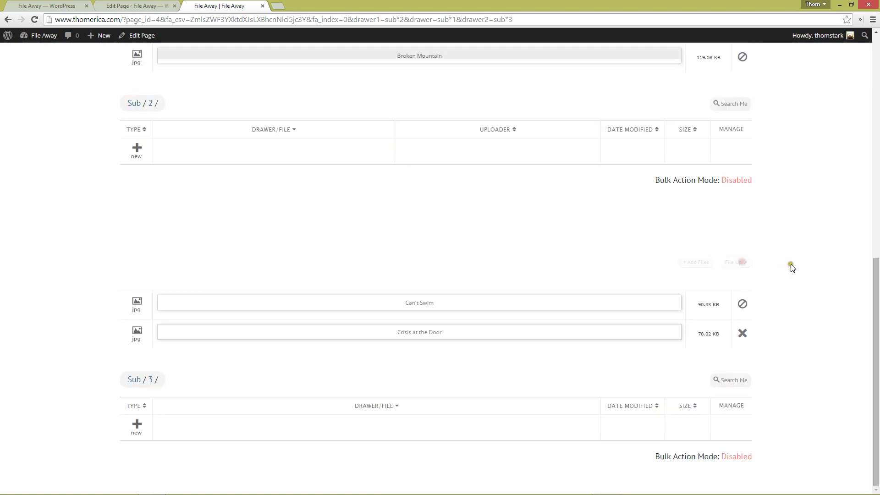
Step: Wait for the uploads to finish, then reload the page to list the uploaded files
{"action": "scroll", "coordinate": [799, 265], "scroll_direction": "up", "scroll_amount": 8}
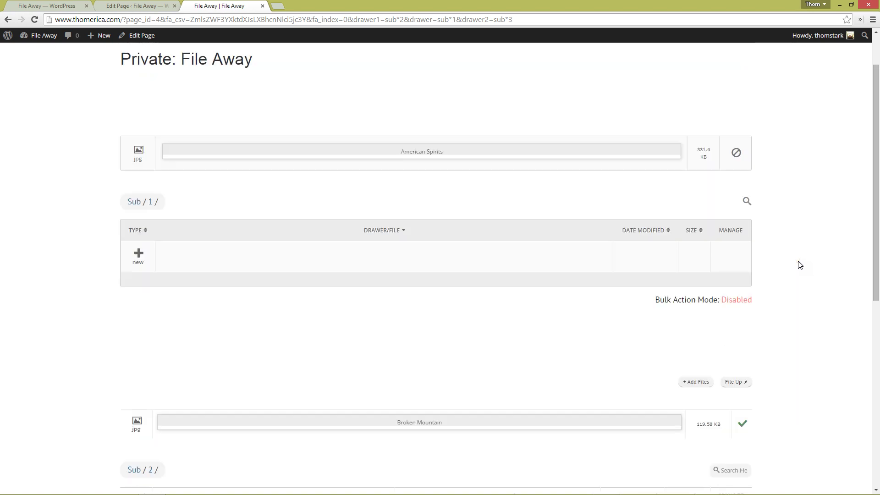
{"action": "scroll", "coordinate": [800, 264], "scroll_direction": "down", "scroll_amount": 8}
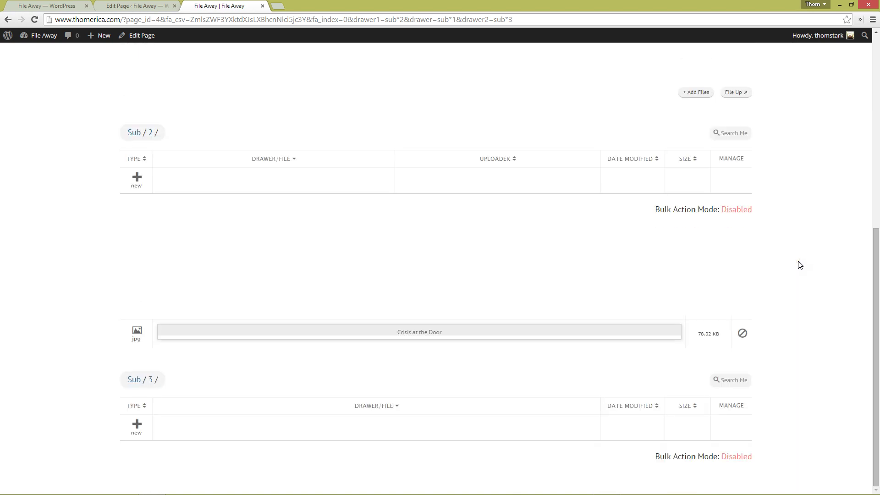
{"action": "scroll", "coordinate": [800, 265], "scroll_direction": "up", "scroll_amount": 8}
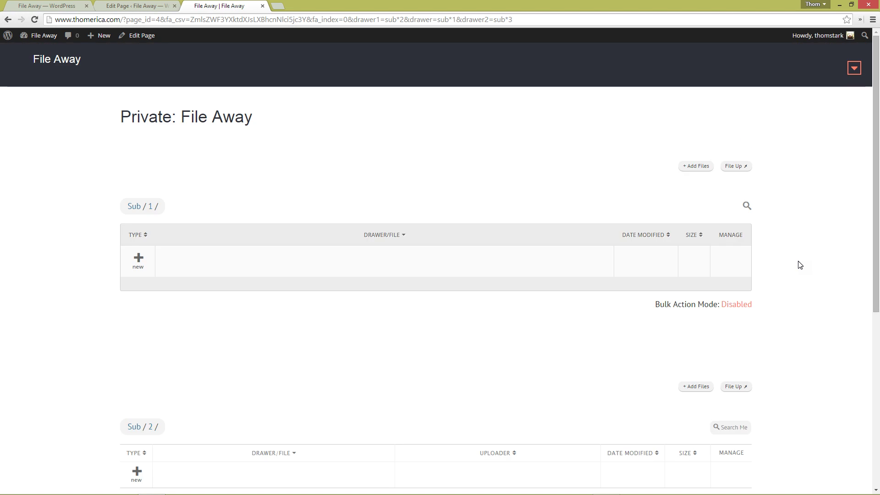
{"action": "scroll", "coordinate": [800, 265], "scroll_direction": "down", "scroll_amount": 8}
{"action": "scroll", "coordinate": [800, 265], "scroll_direction": "up", "scroll_amount": 5}
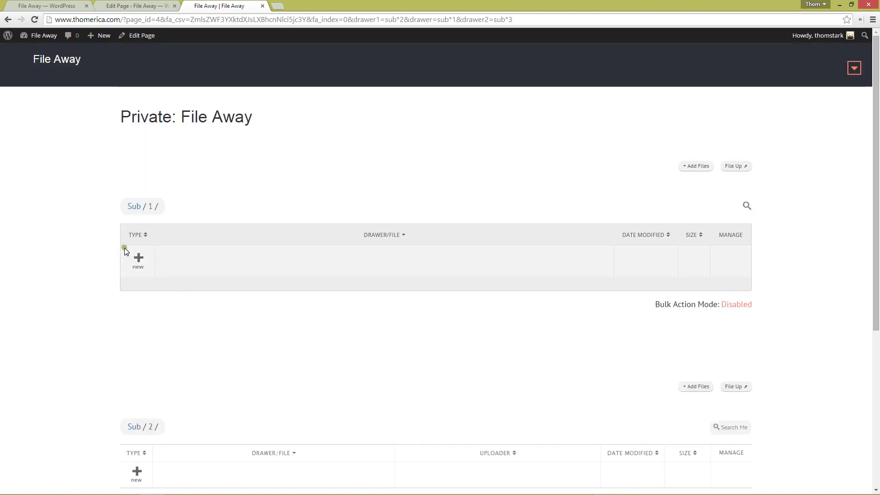
{"action": "left_click", "coordinate": [151, 207]}
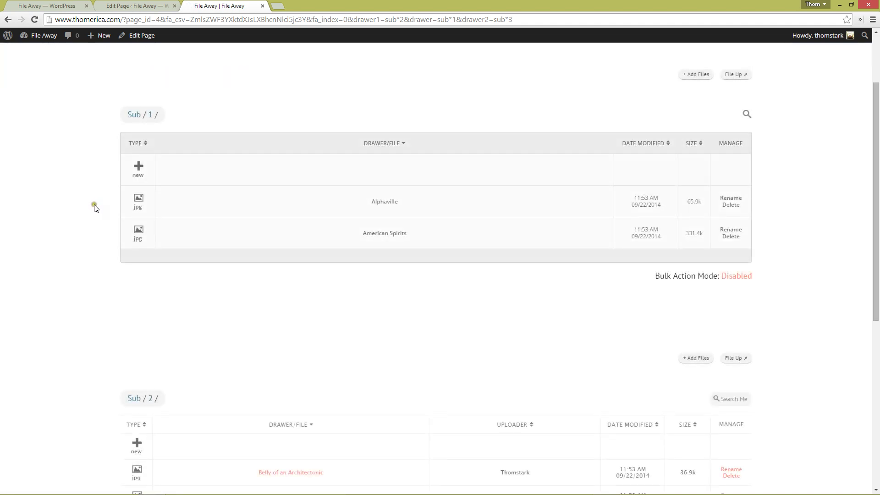
Step: Check the uploaded images in the Sub 1, 2 and 3 tables and go back to the Edit Page screen
{"action": "scroll", "coordinate": [99, 222], "scroll_direction": "down", "scroll_amount": 4}
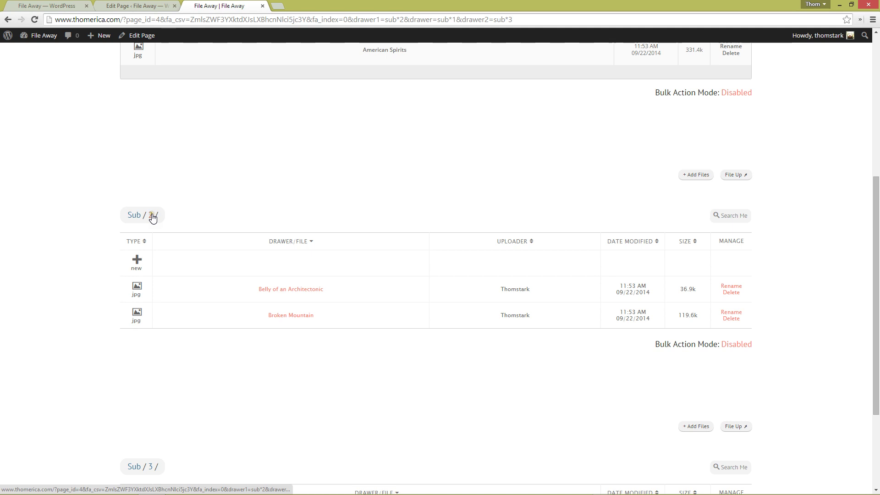
{"action": "scroll", "coordinate": [154, 223], "scroll_direction": "up", "scroll_amount": 6}
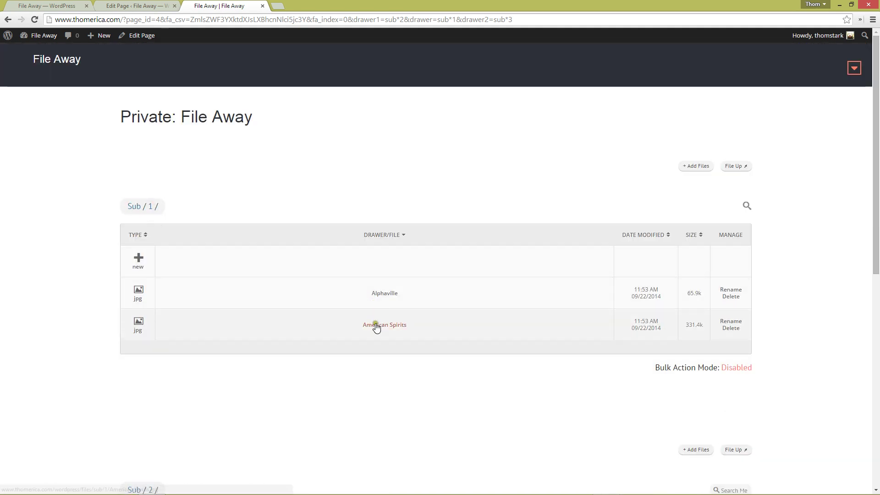
{"action": "scroll", "coordinate": [270, 260], "scroll_direction": "down", "scroll_amount": 7}
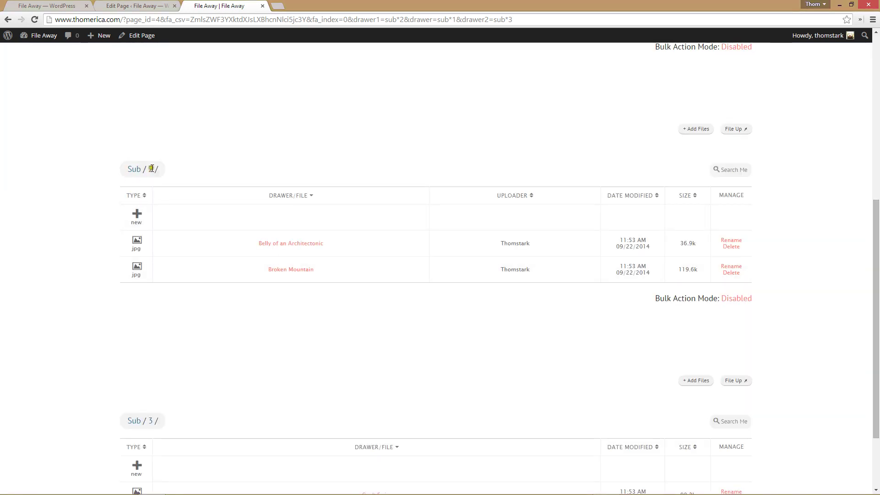
{"action": "scroll", "coordinate": [238, 243], "scroll_direction": "down", "scroll_amount": 2}
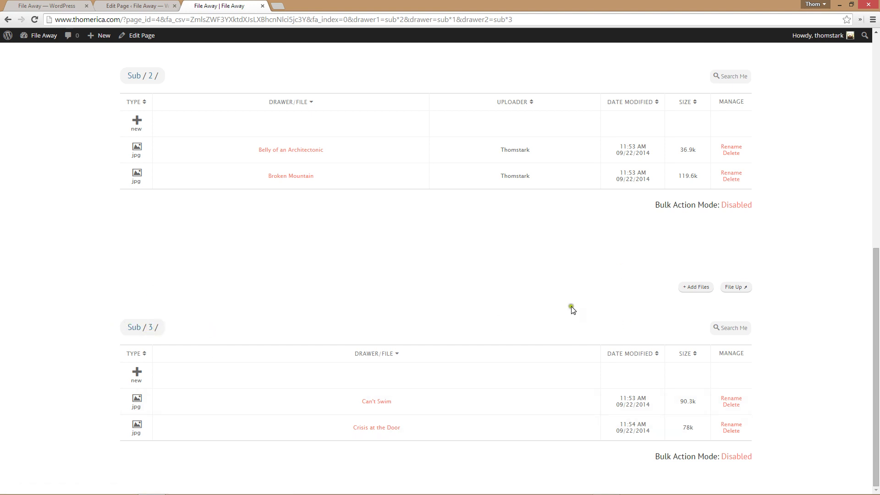
{"action": "left_click", "coordinate": [148, 4]}
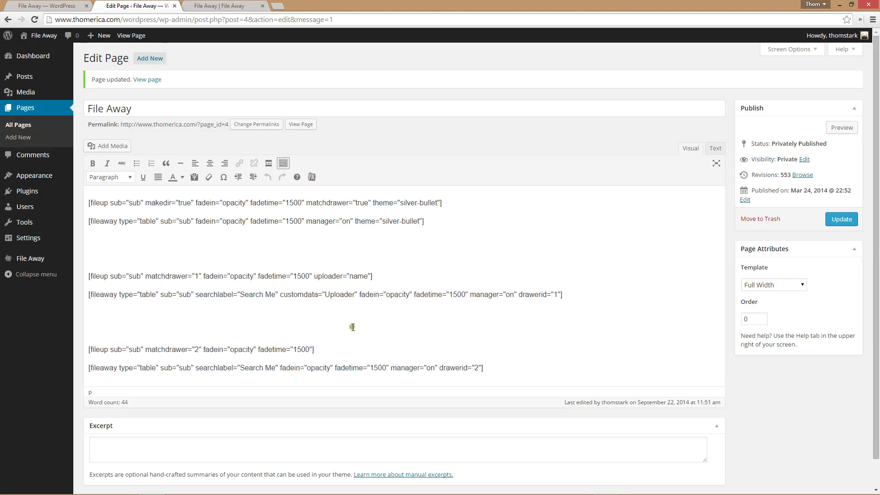
Step: Highlight matchdrawer="2" on the uploader and the matching drawerid="2" on the table shortcode
{"action": "left_click_drag", "start_coordinate": [148, 350], "coordinate": [199, 351]}
{"action": "left_click_drag", "start_coordinate": [441, 369], "coordinate": [495, 364]}
{"action": "left_click", "coordinate": [520, 358]}
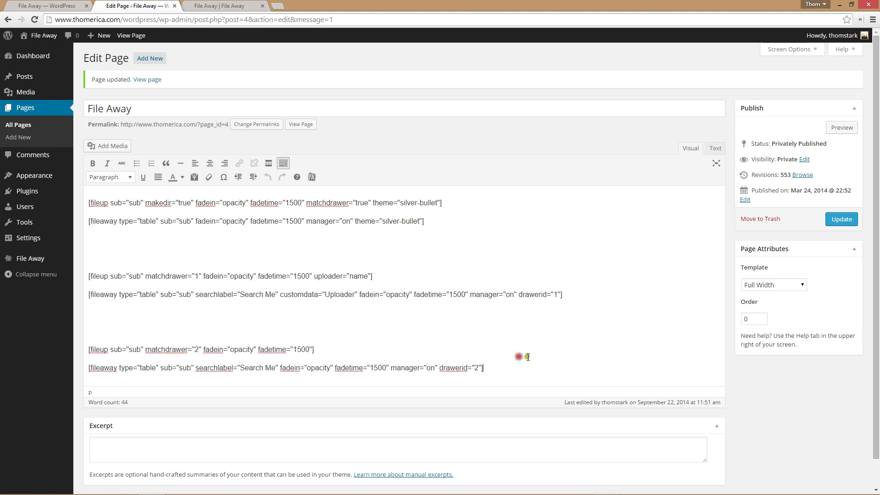
Step: Return to the live File Away page and scroll through the Sub 2 and Sub 3 tables
{"action": "left_click", "coordinate": [224, 6]}
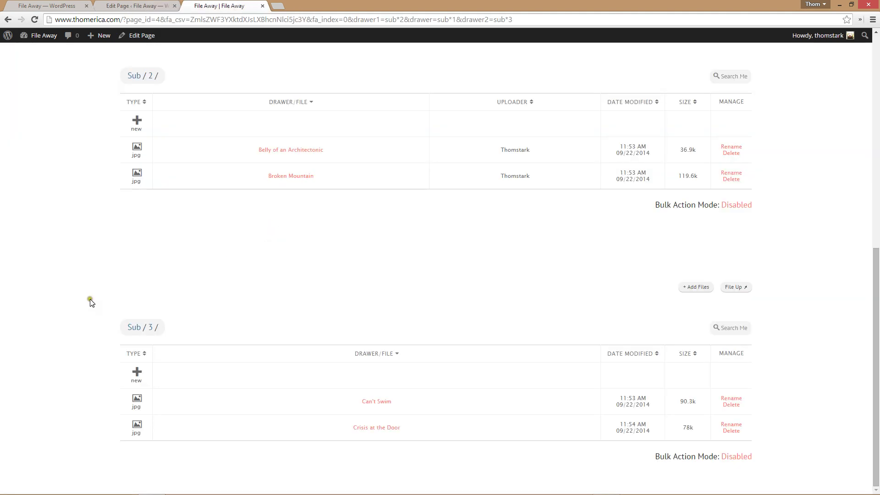
{"action": "scroll", "coordinate": [92, 302], "scroll_direction": "up", "scroll_amount": 9}
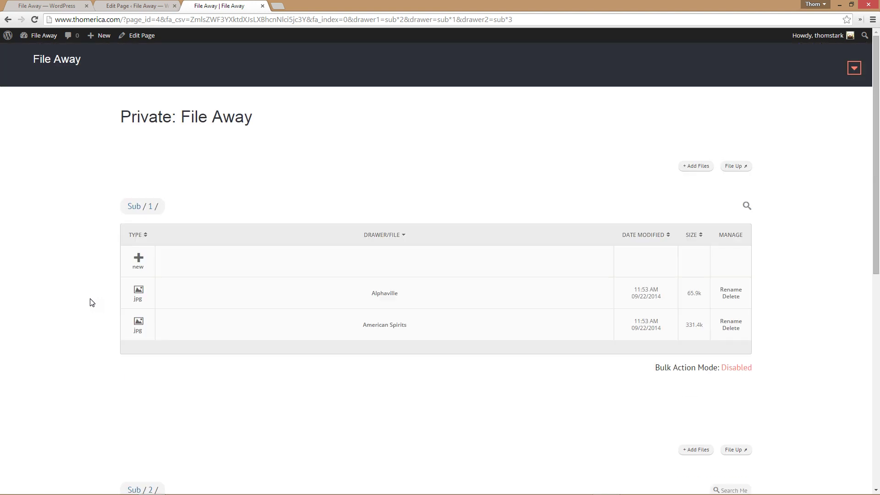
{"action": "scroll", "coordinate": [91, 302], "scroll_direction": "down", "scroll_amount": 2}
{"action": "scroll", "coordinate": [92, 302], "scroll_direction": "down", "scroll_amount": 7}
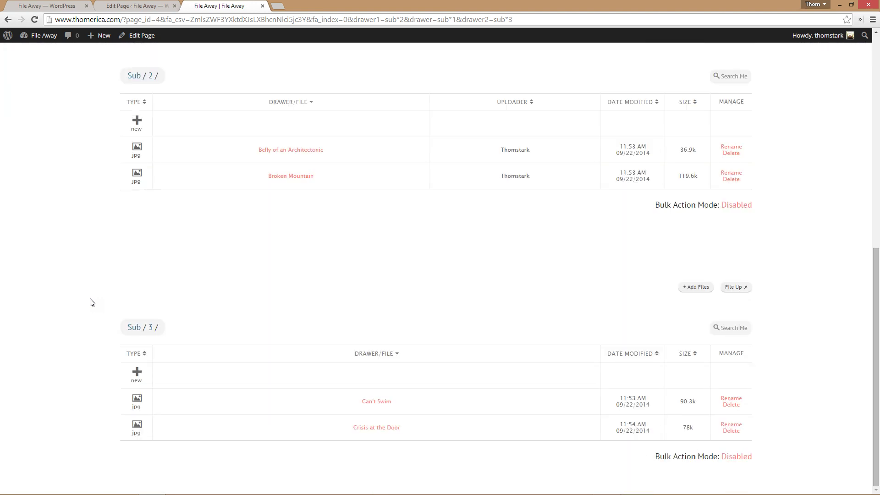